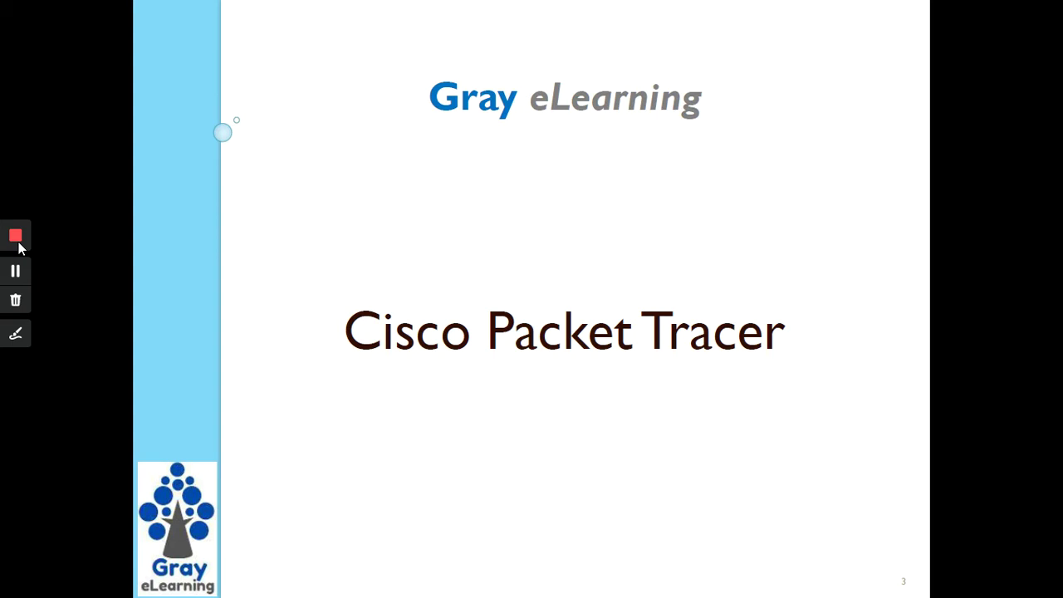
- Launch Cisco Packet Tracer and create a new blank network file
key(super)
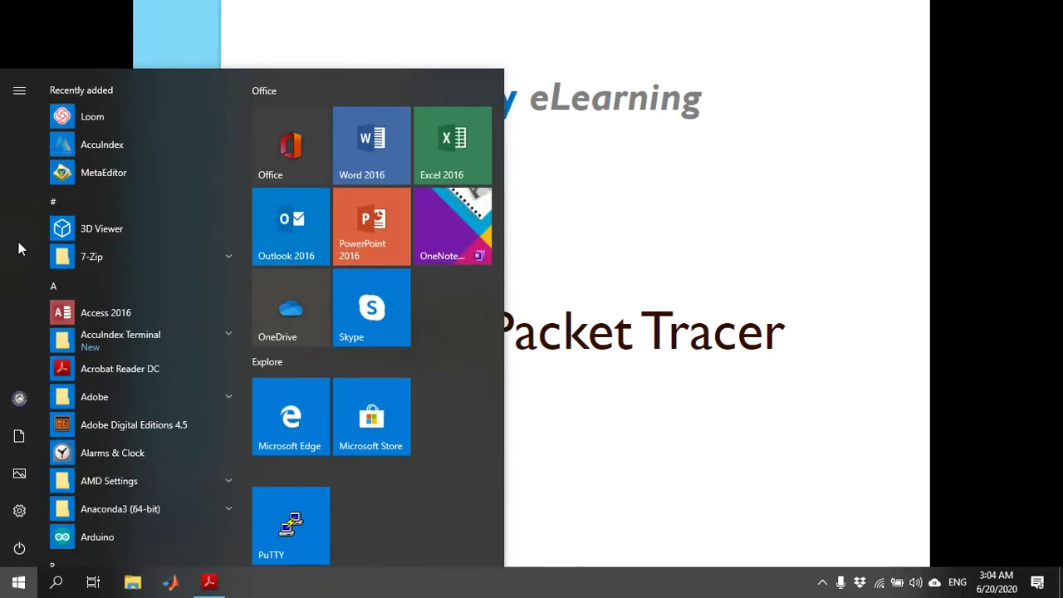
text(cis)
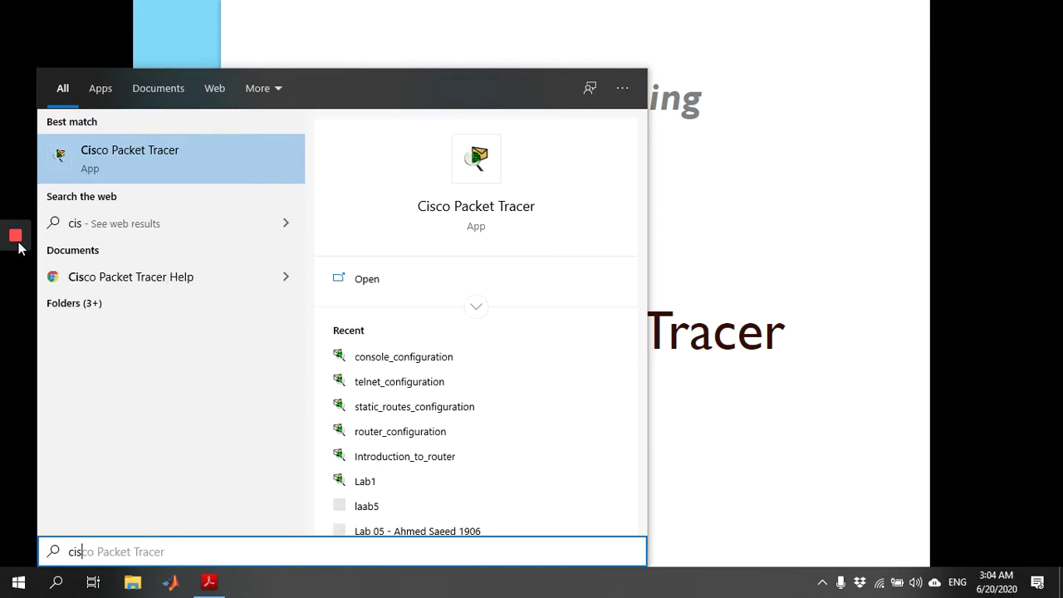
click(175, 156)
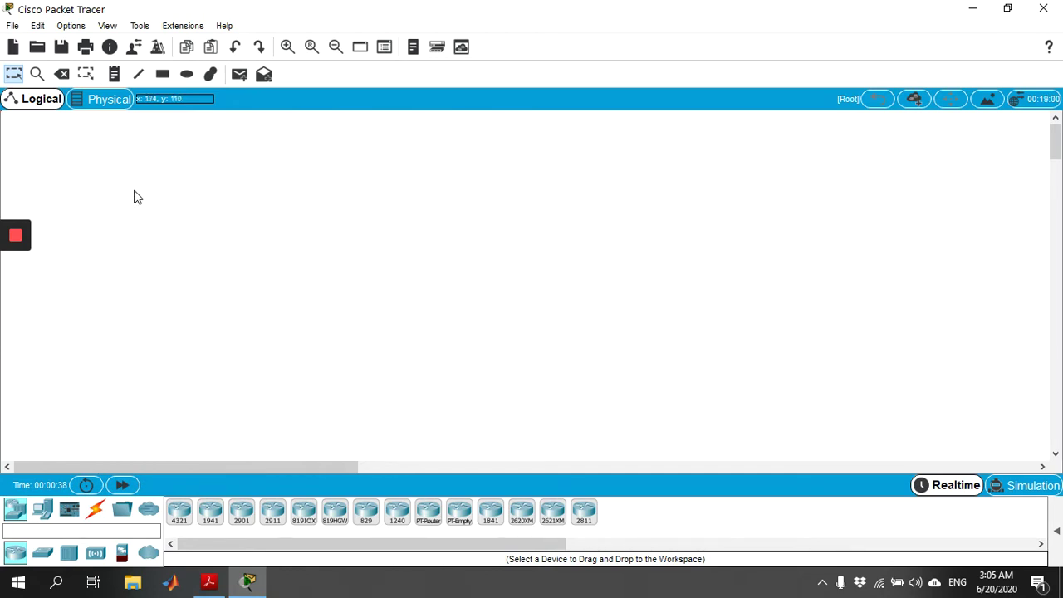
click(12, 26)
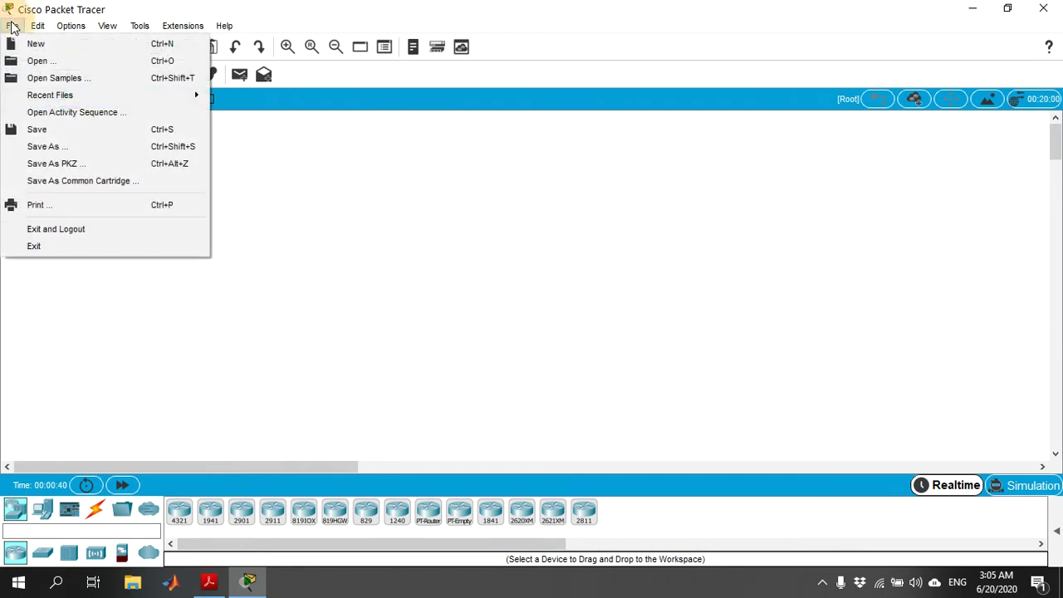
click(30, 43)
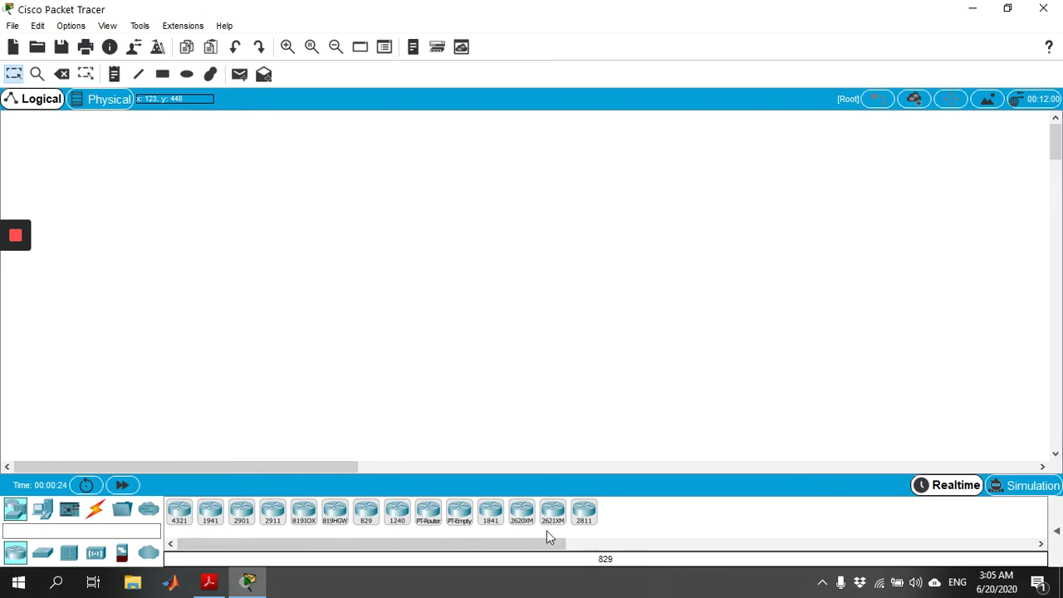
- Look through the available switches, hubs, routers, end devices and connection types
click(39, 555)
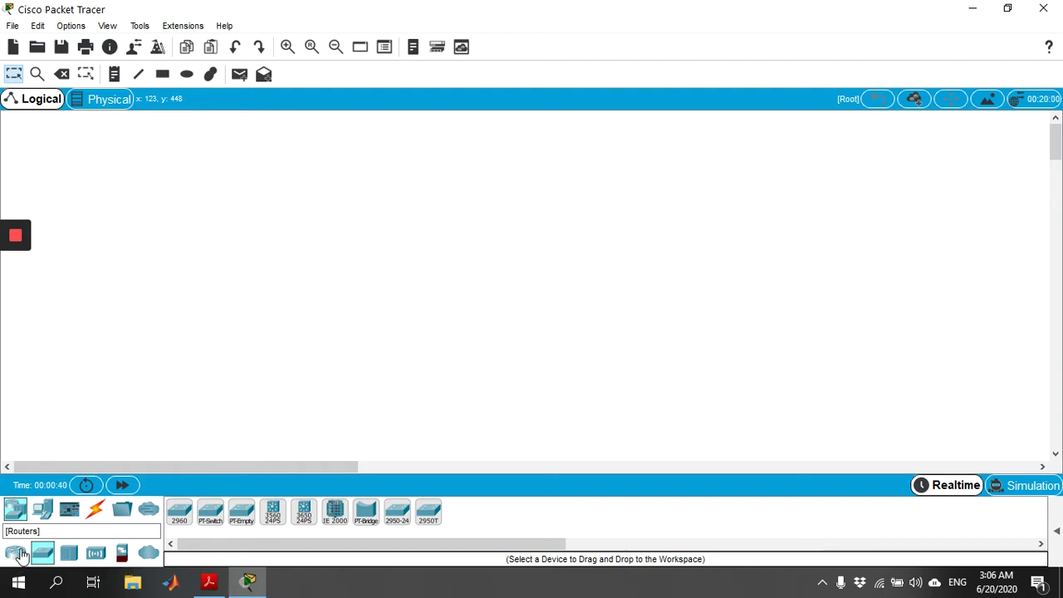
click(69, 556)
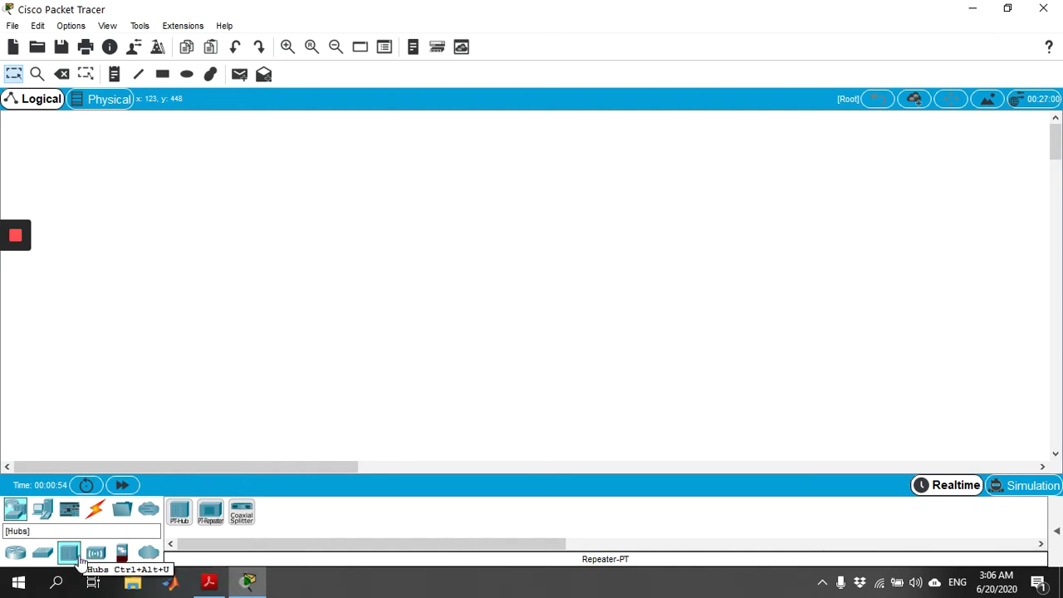
click(43, 513)
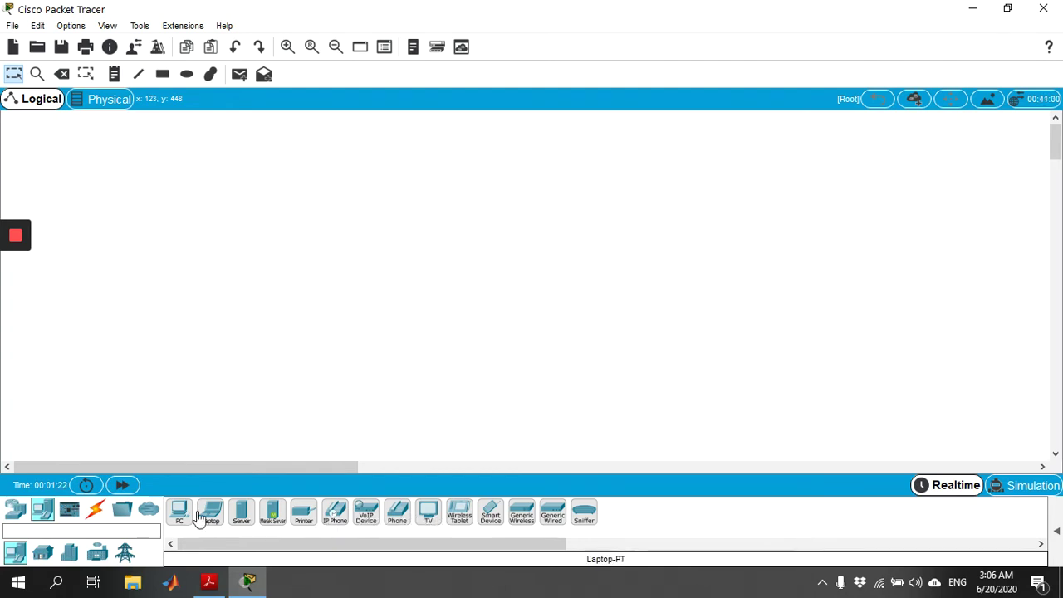
click(15, 514)
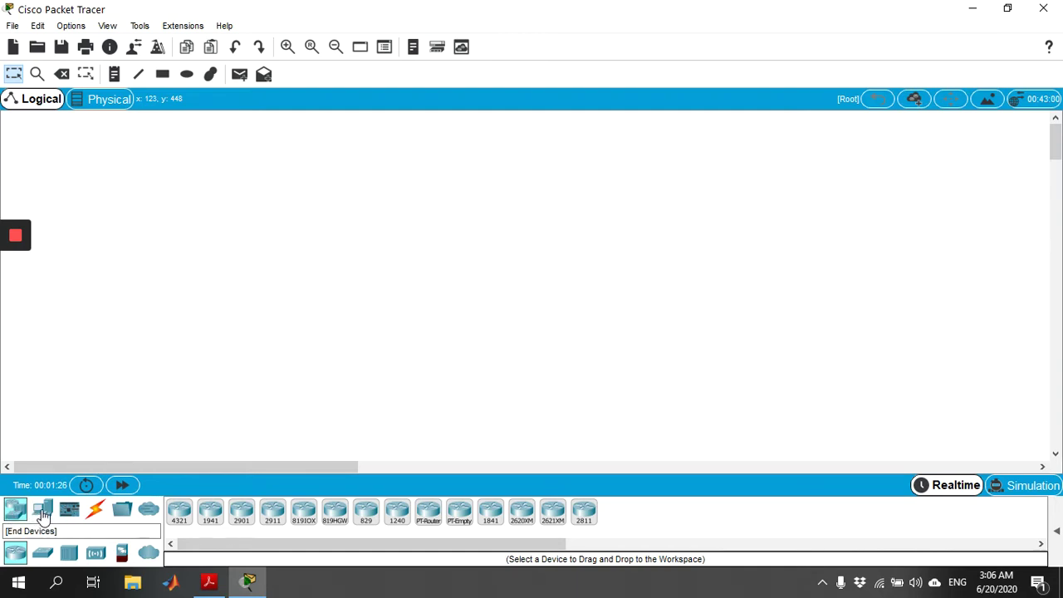
click(44, 513)
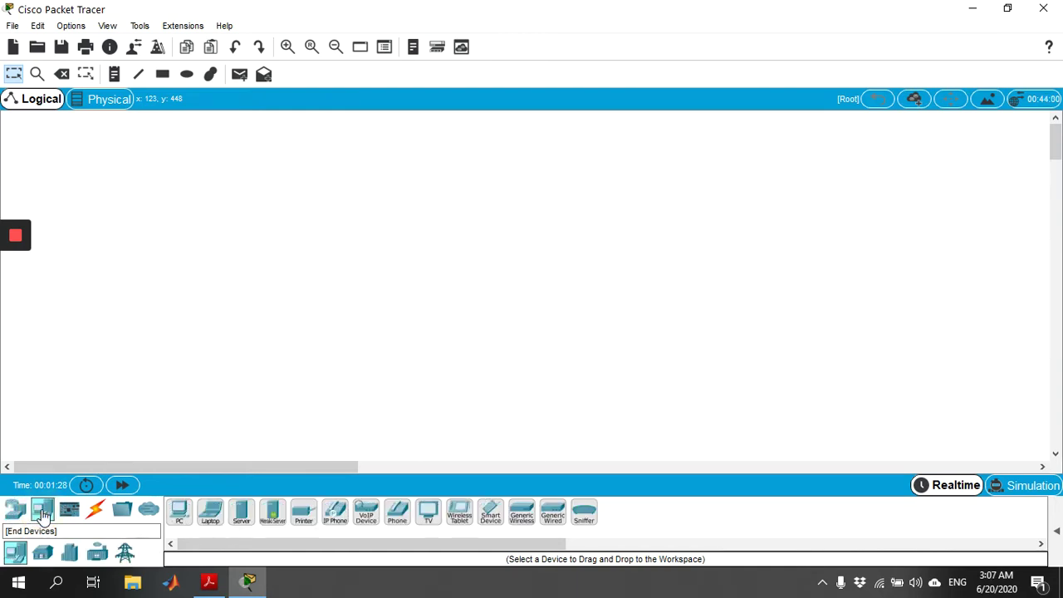
click(97, 513)
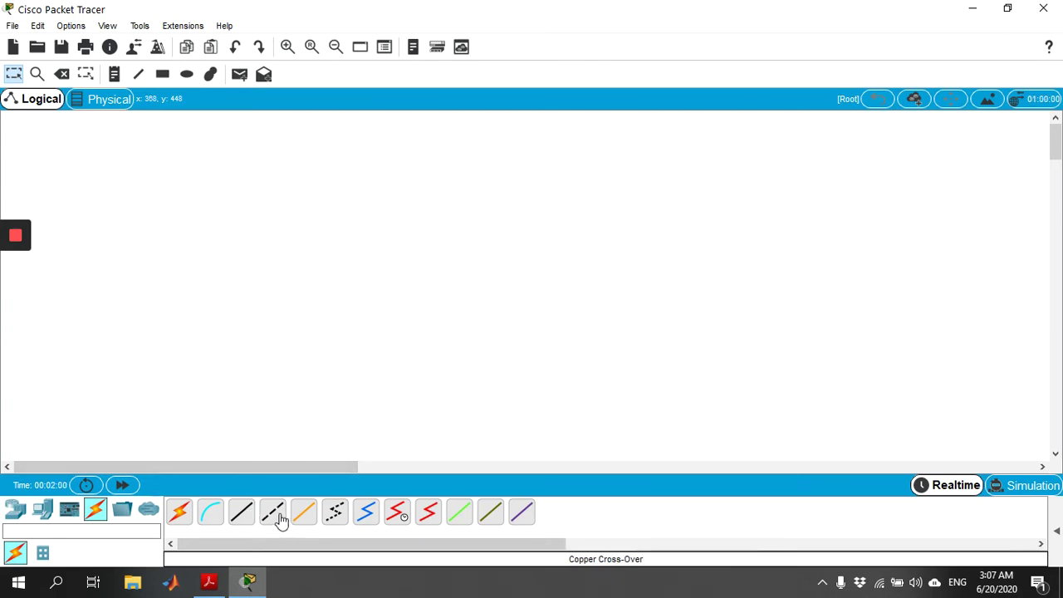
- Place a 2911 router in the logical workspace and open its device window
click(16, 509)
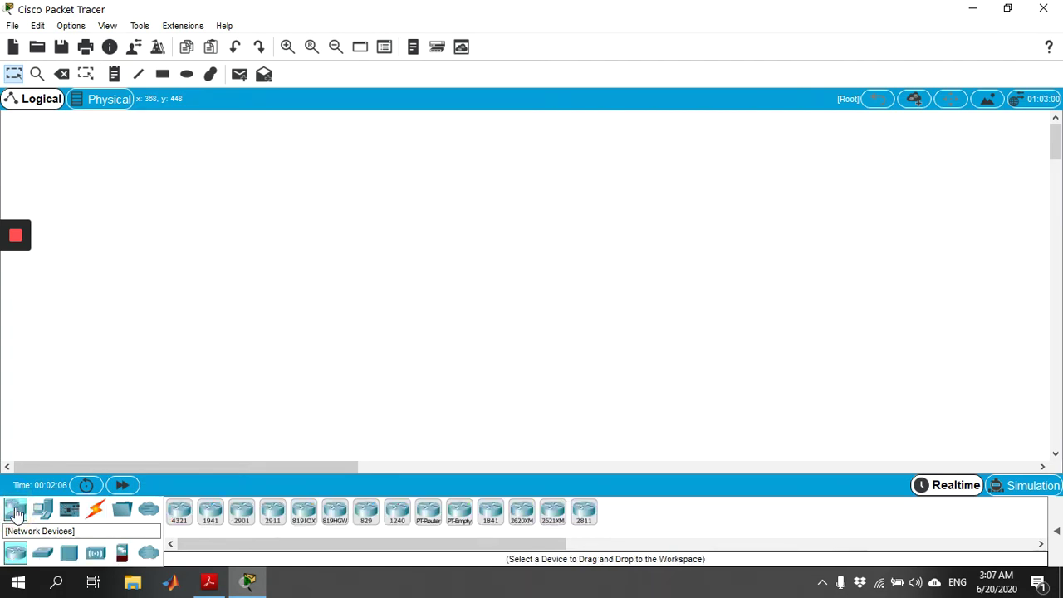
drag(273, 513, 412, 274)
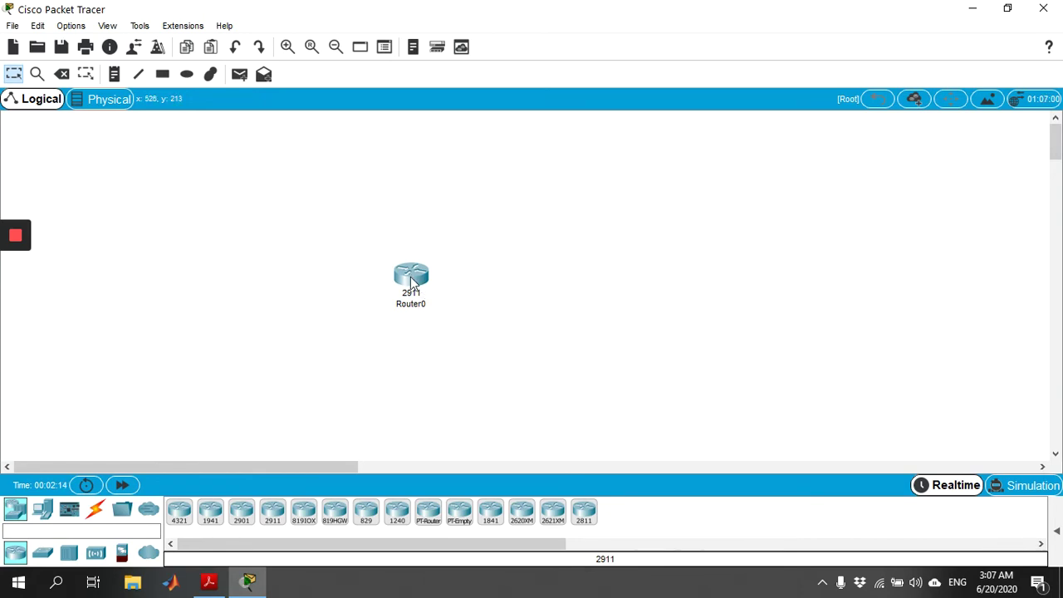
click(407, 281)
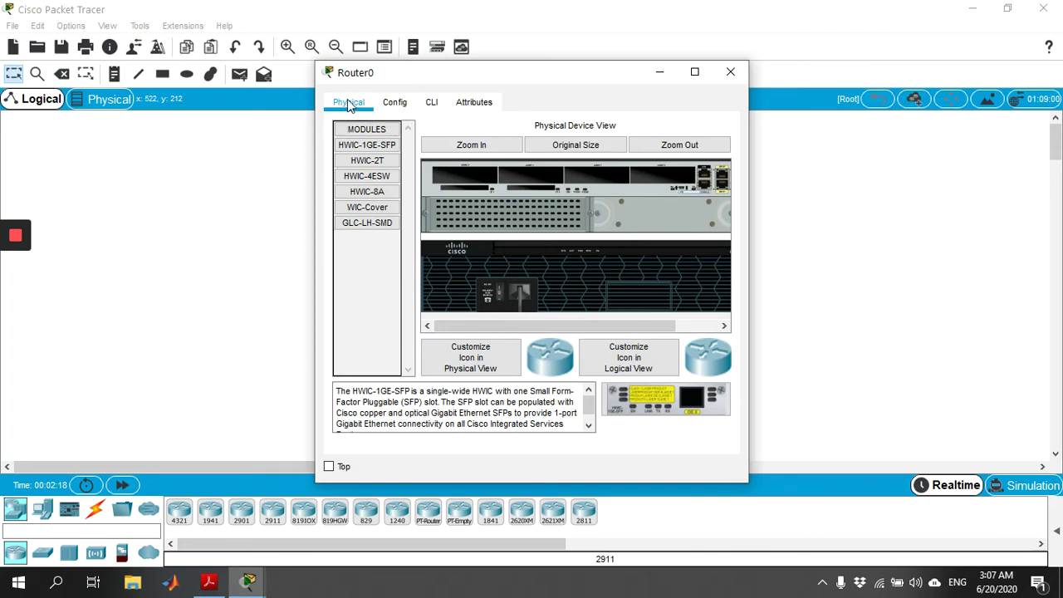
- Bring up the router's IOS command line interface and move its window clear of the router icon
click(394, 103)
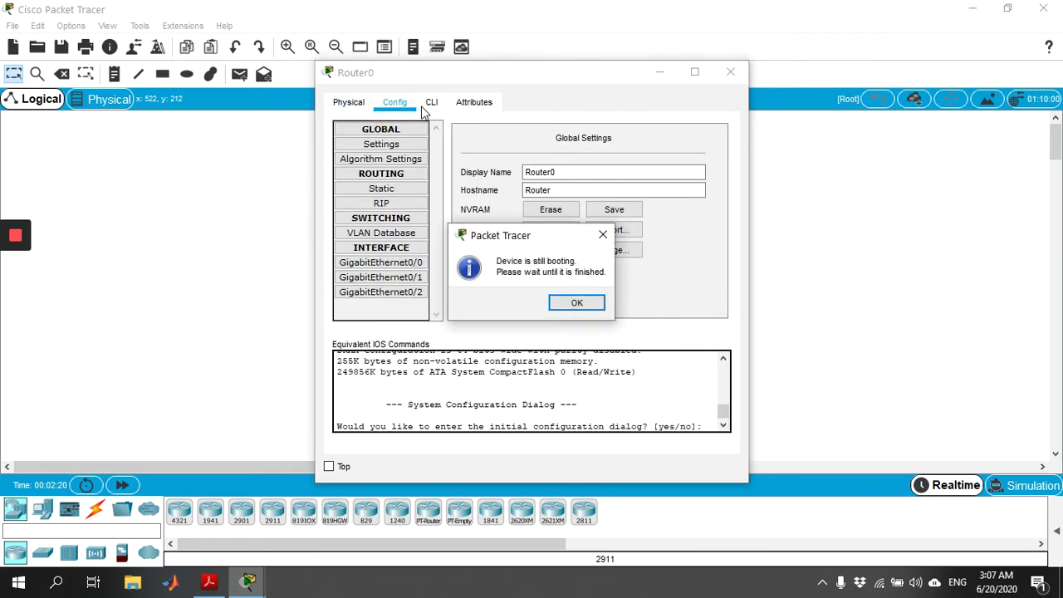
click(577, 302)
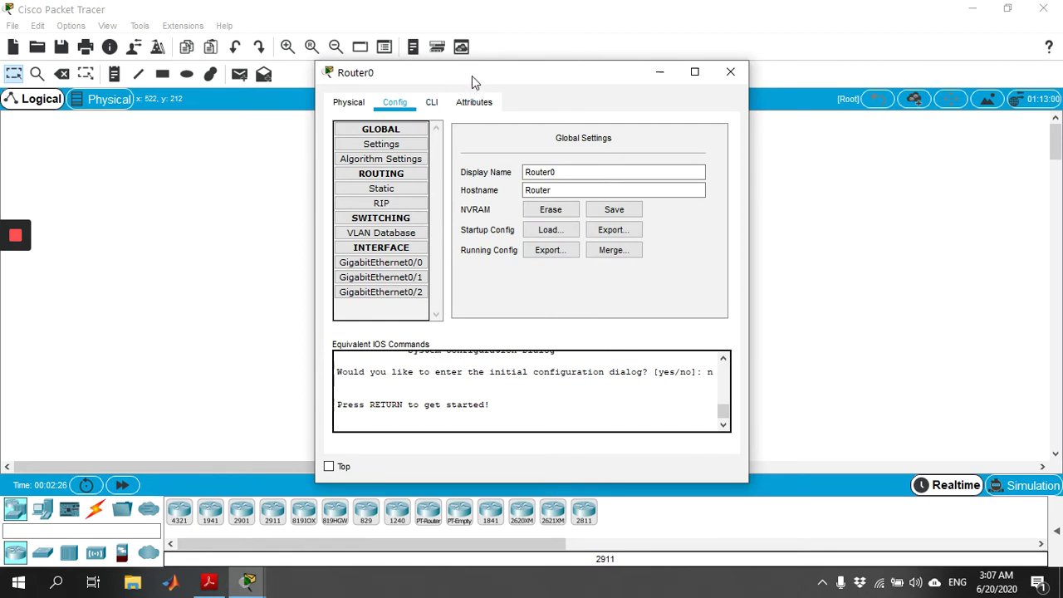
click(433, 103)
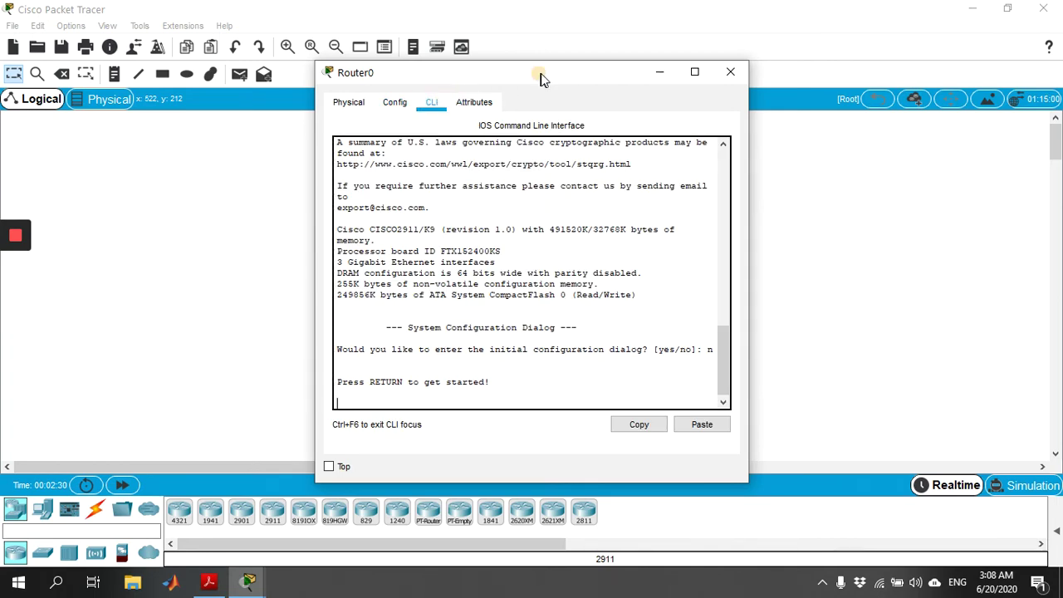
drag(540, 78, 735, 52)
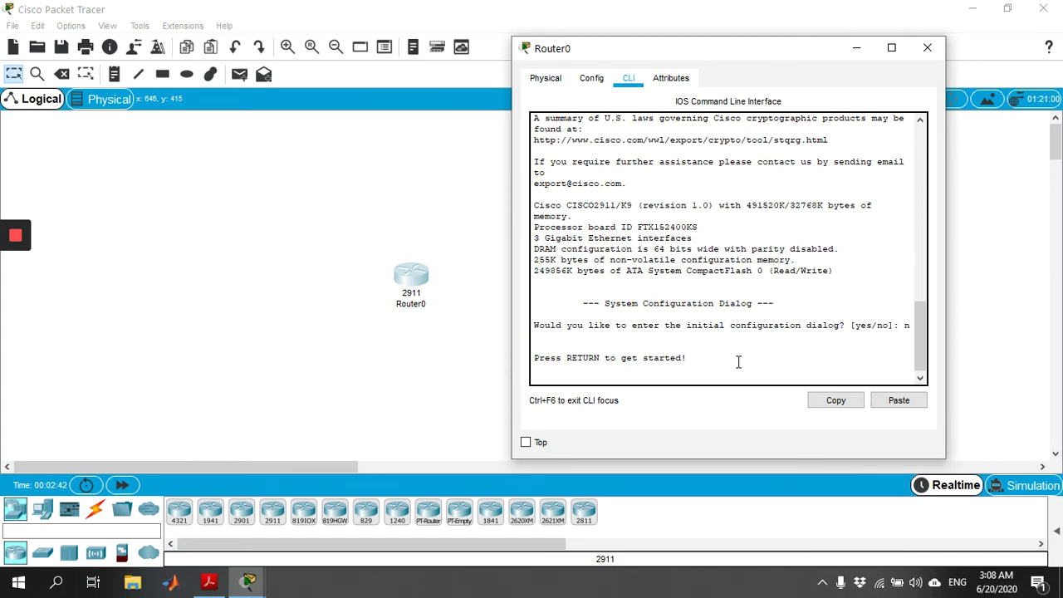
- Start the router's console session and enter privileged EXEC mode with enable
key(Return)
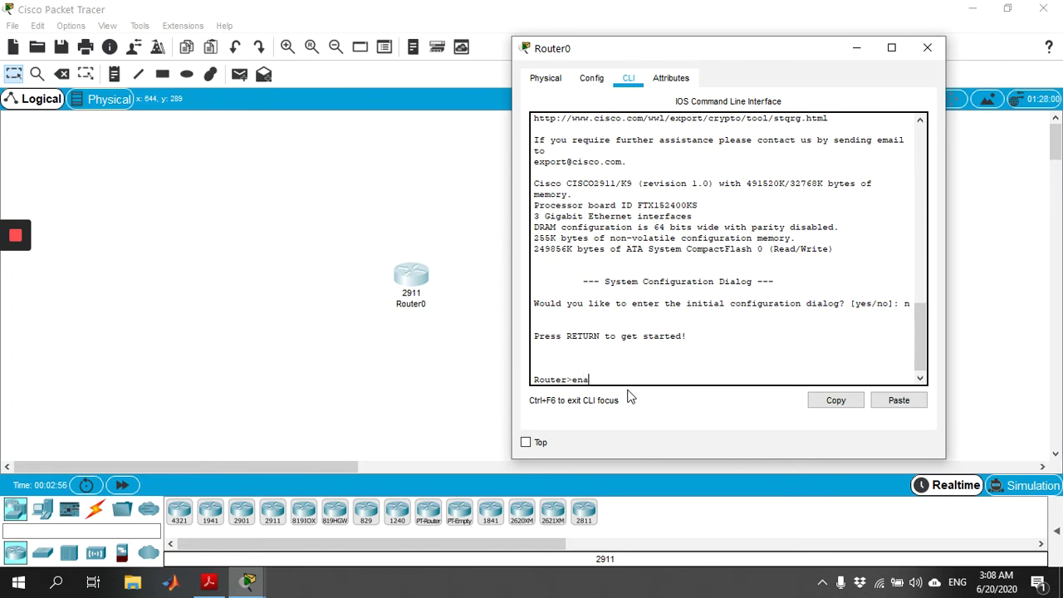
key(Tab)
key(Return)
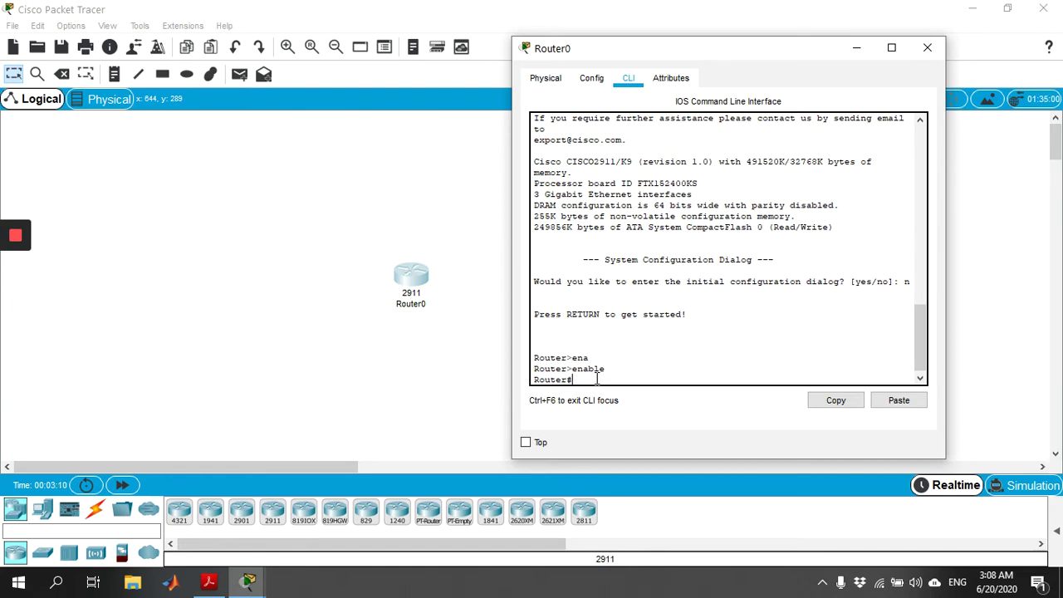
- Display the router's configuration with show running-config and page through it to the end
text(show run)
key(Tab)
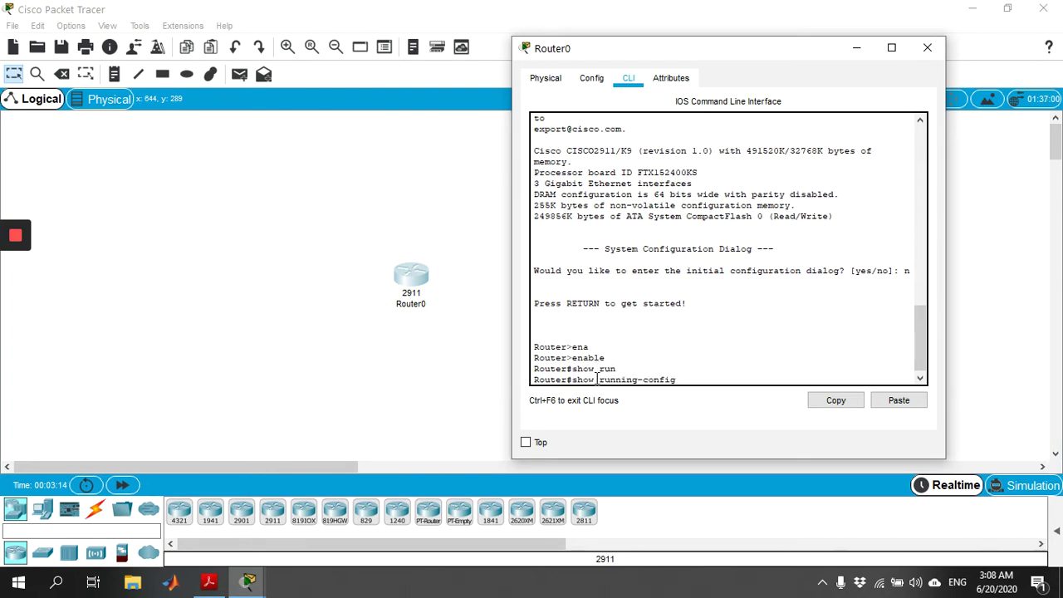
key(Return)
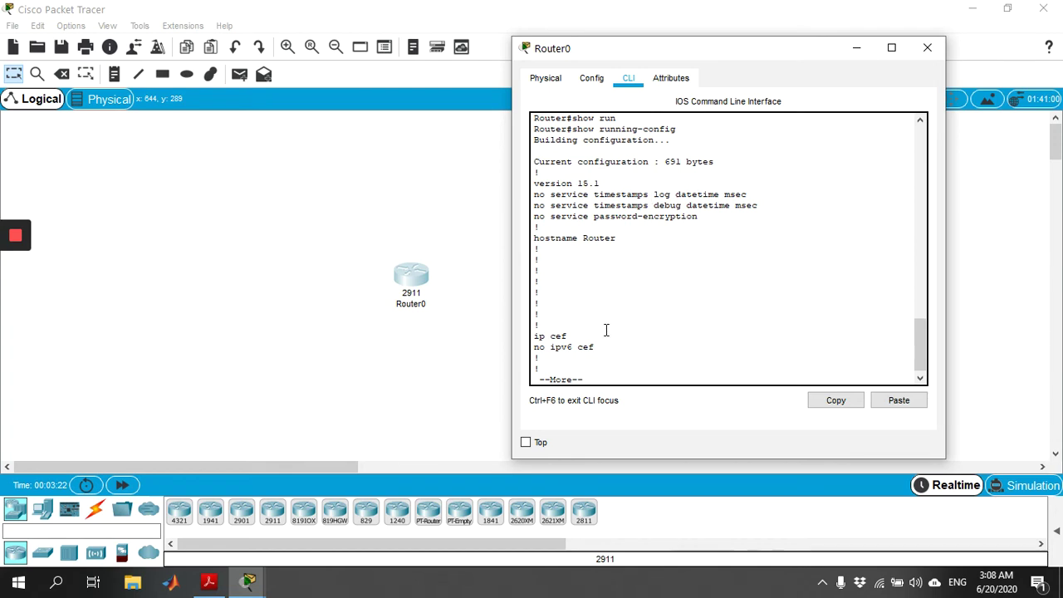
key(space)
key(space)
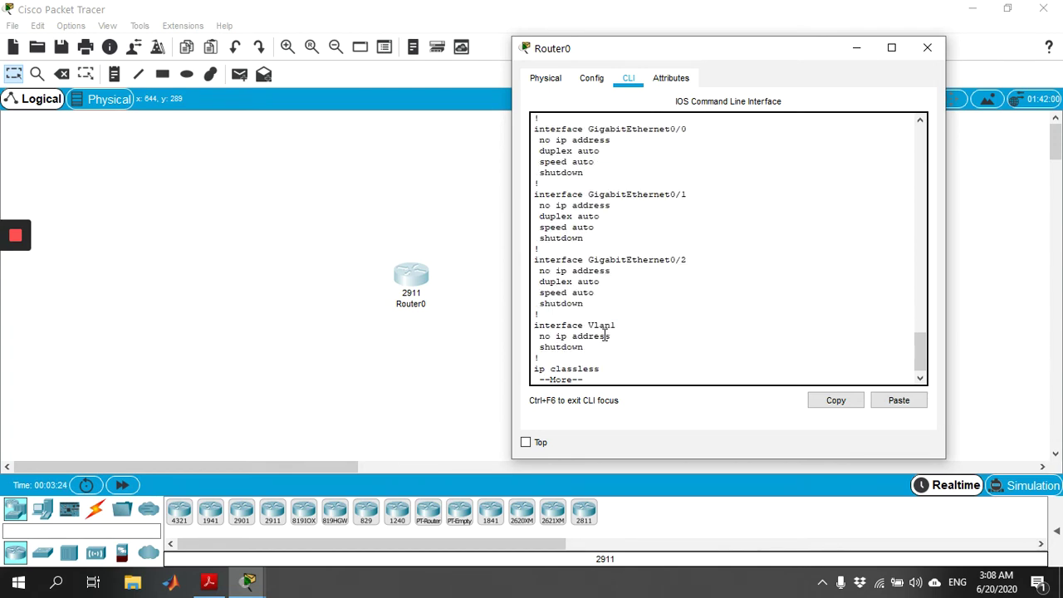
key(space)
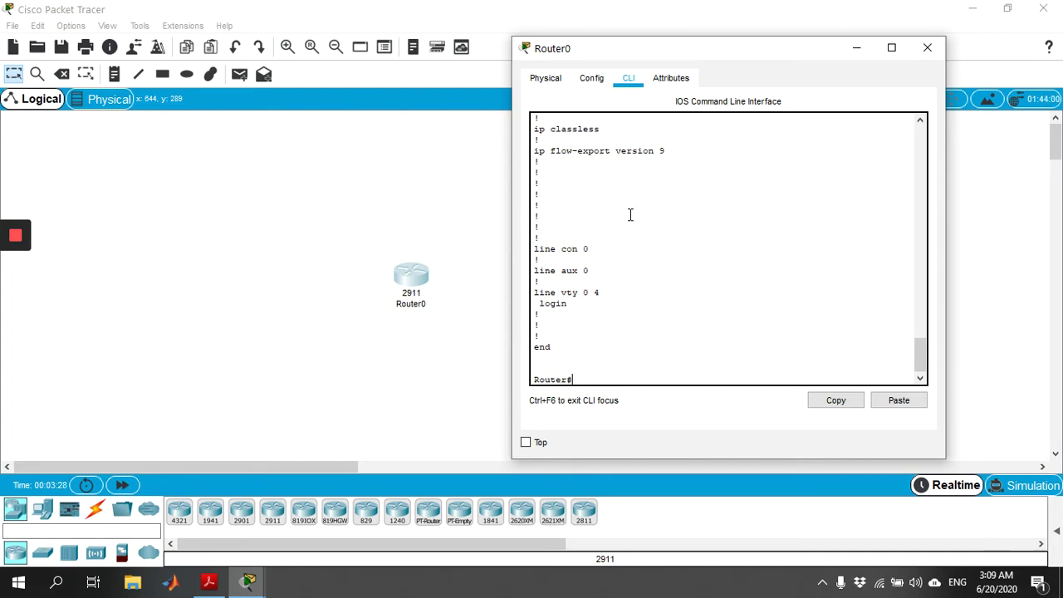
scroll(612, 277, up, 4)
scroll(612, 278, down, 4)
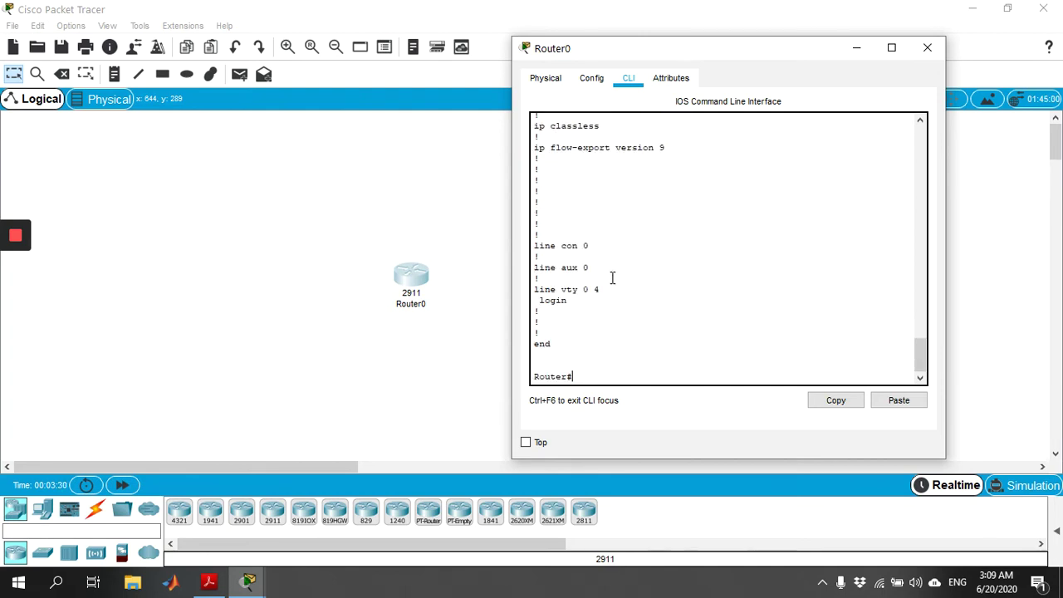
- Display the status summary of the router's interfaces with show ip interface brief
text(show ip in)
key(Tab)
text(b)
key(Tab)
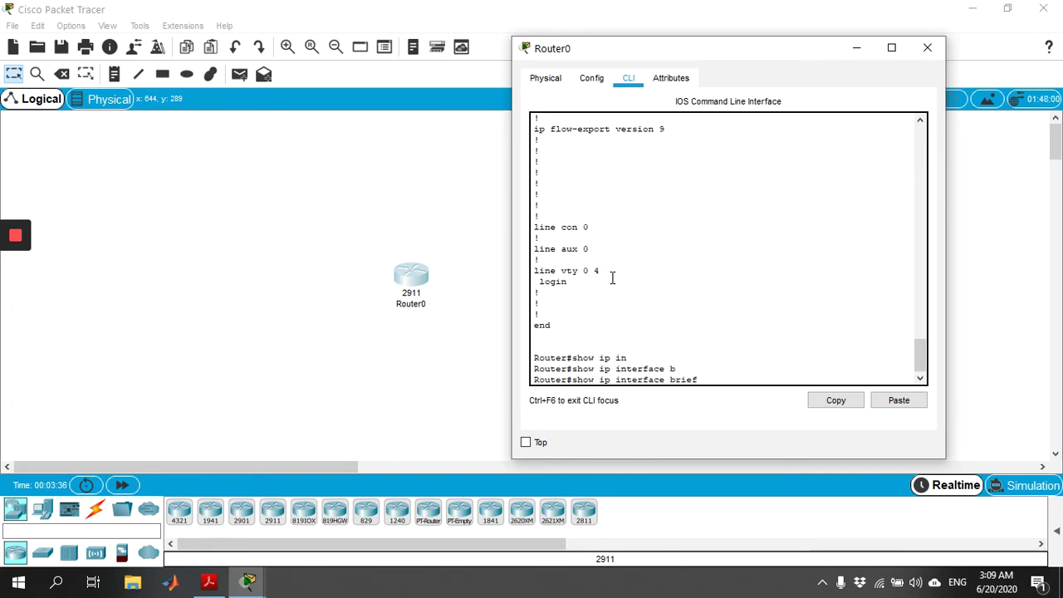
key(Return)
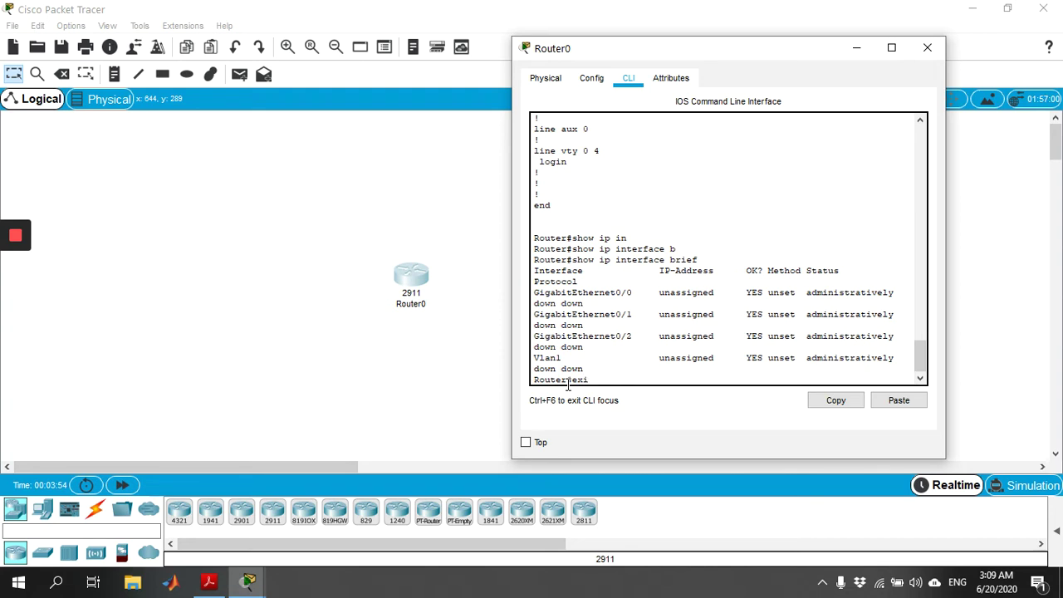
- Exit the console session and start it again at the user EXEC prompt
text(t)
key(Return)
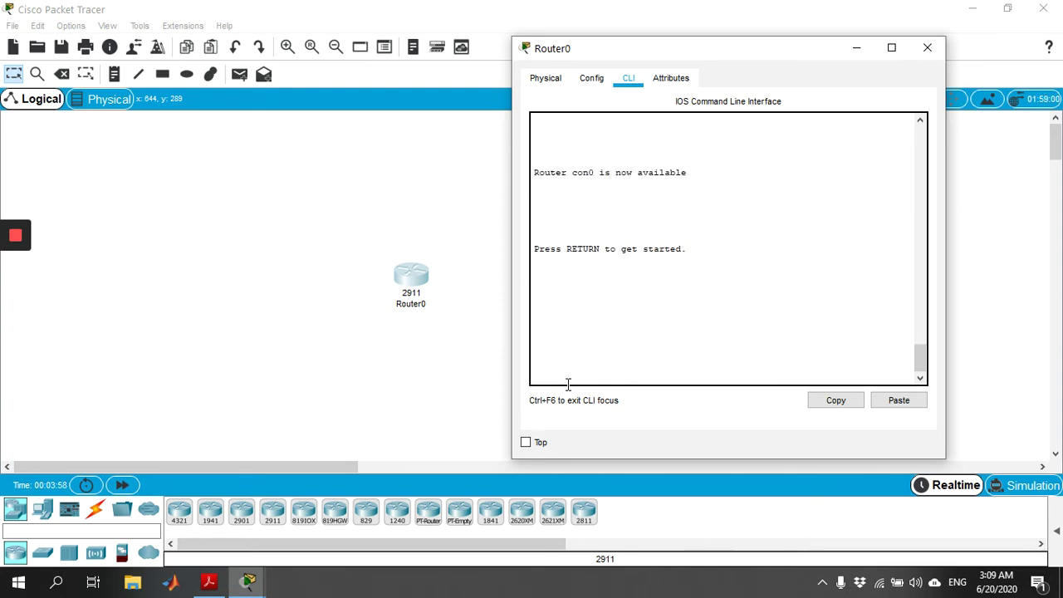
key(Return)
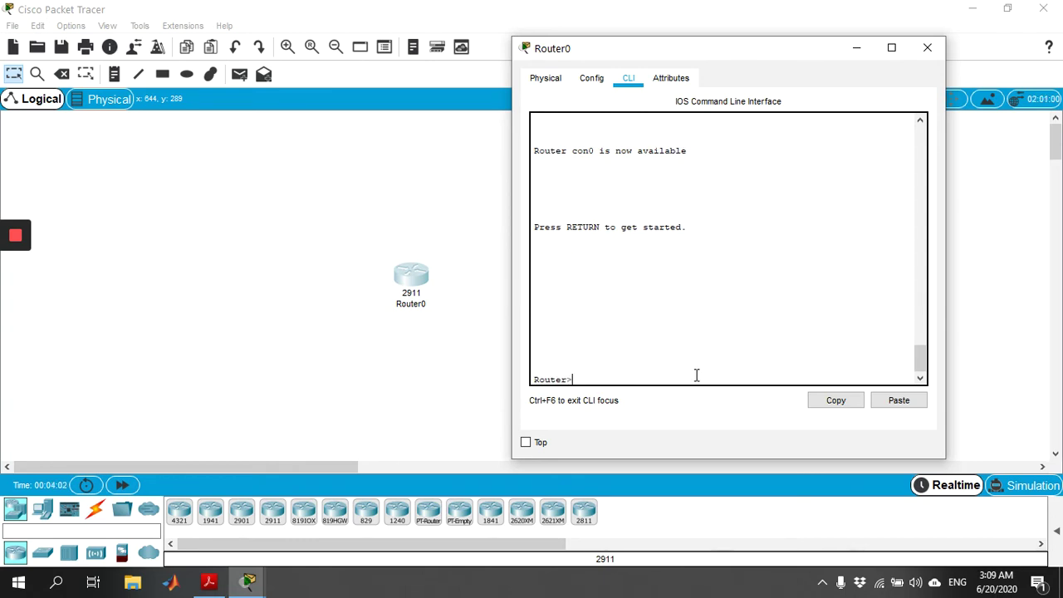
- Enter privileged EXEC mode with enable and go into global configuration mode with configure terminal
text(ena)
key(Tab)
key(Return)
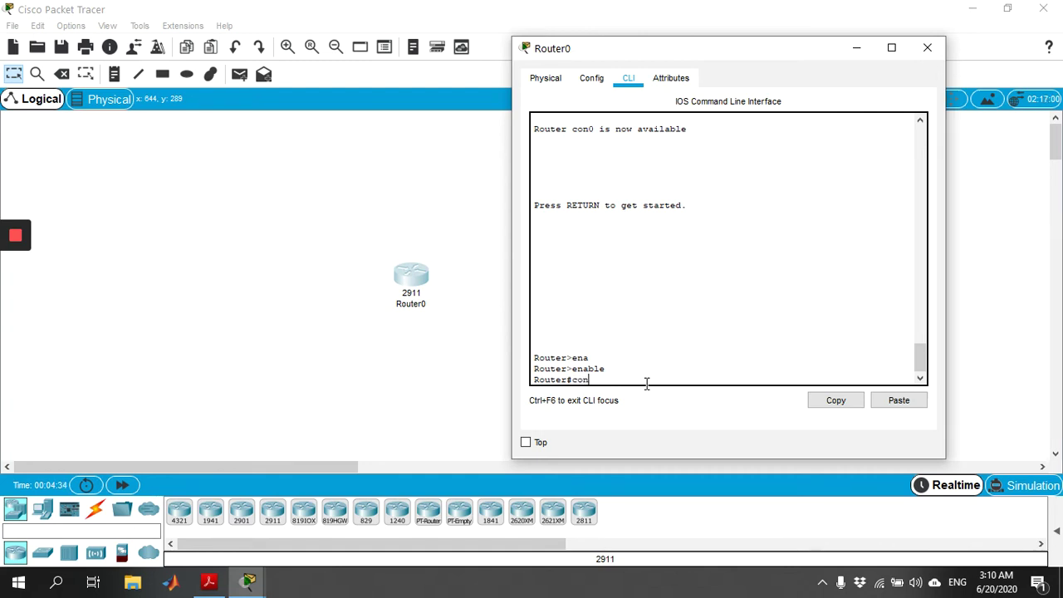
text(g)
key(Tab)
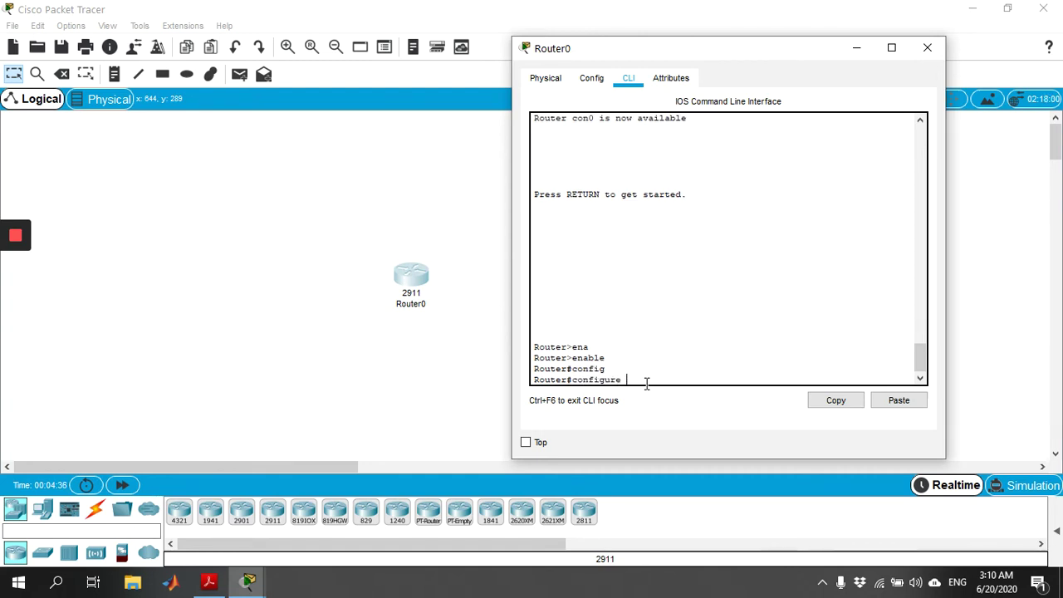
text(t)
key(Tab)
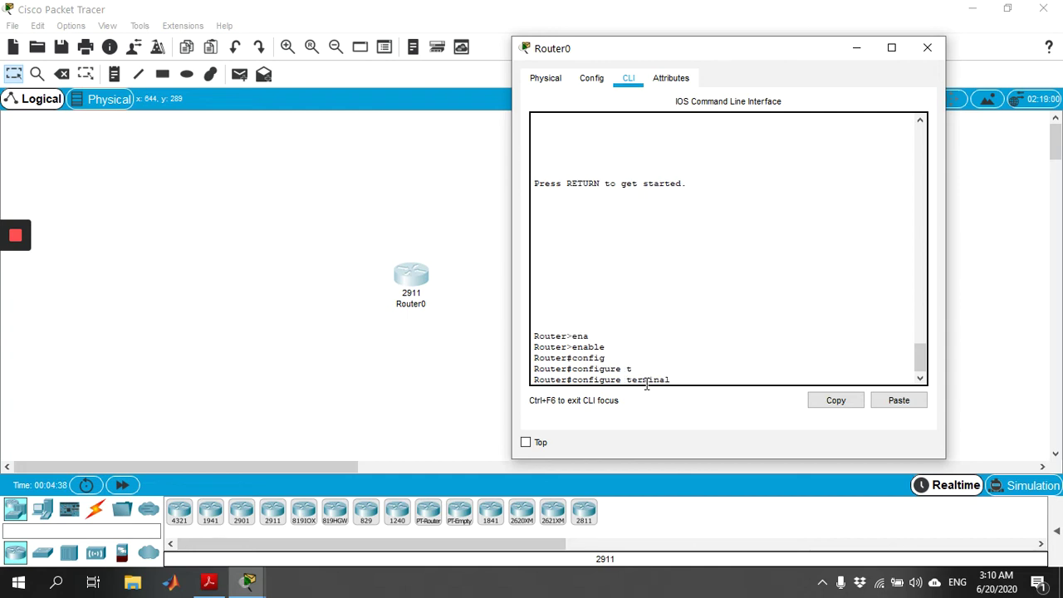
key(Return)
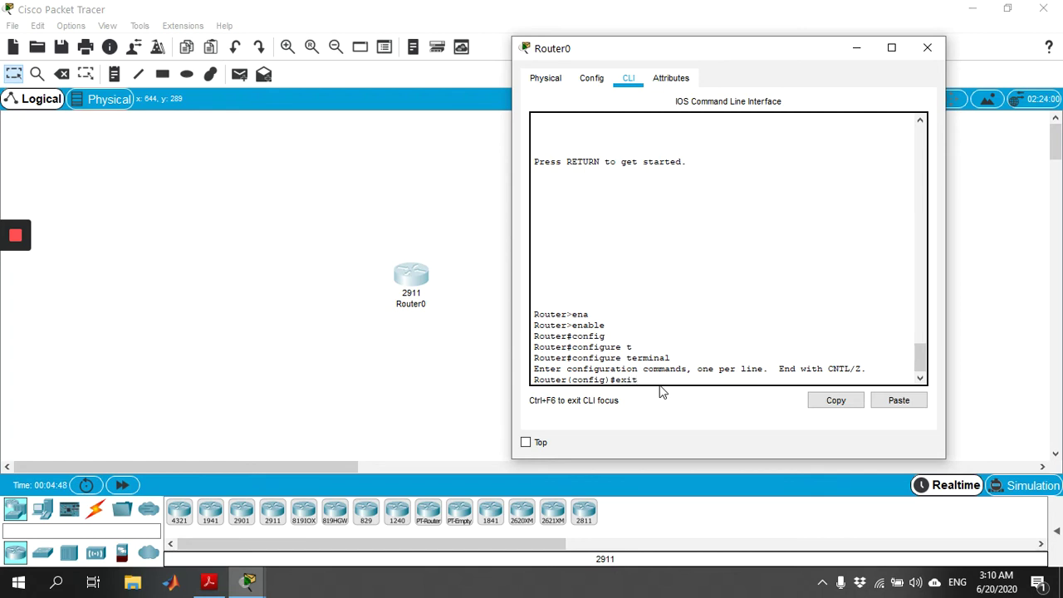
- Exit global configuration mode back to the privileged EXEC prompt
key(Return)
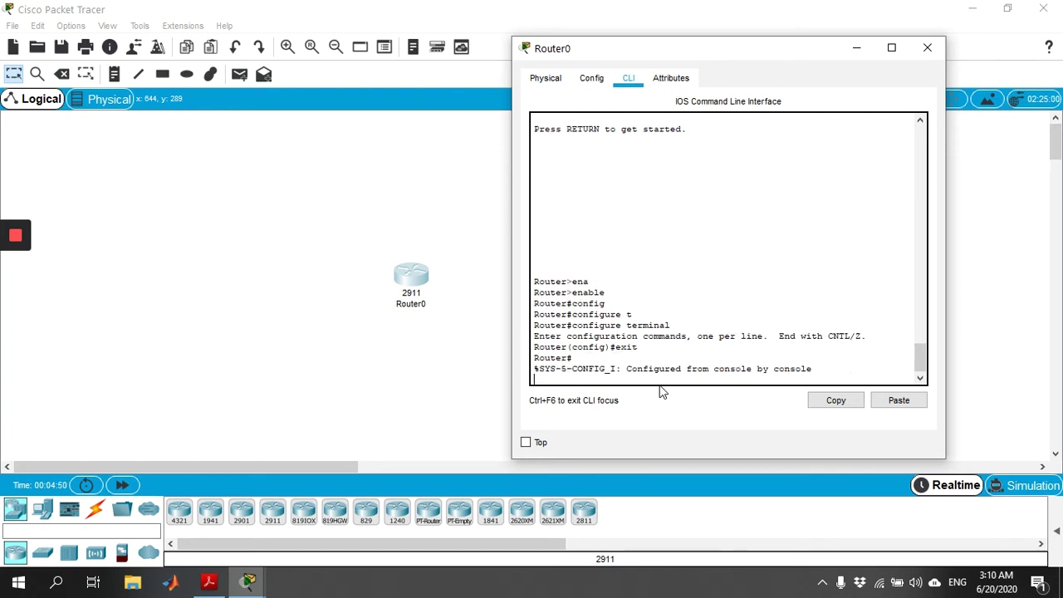
key(Return)
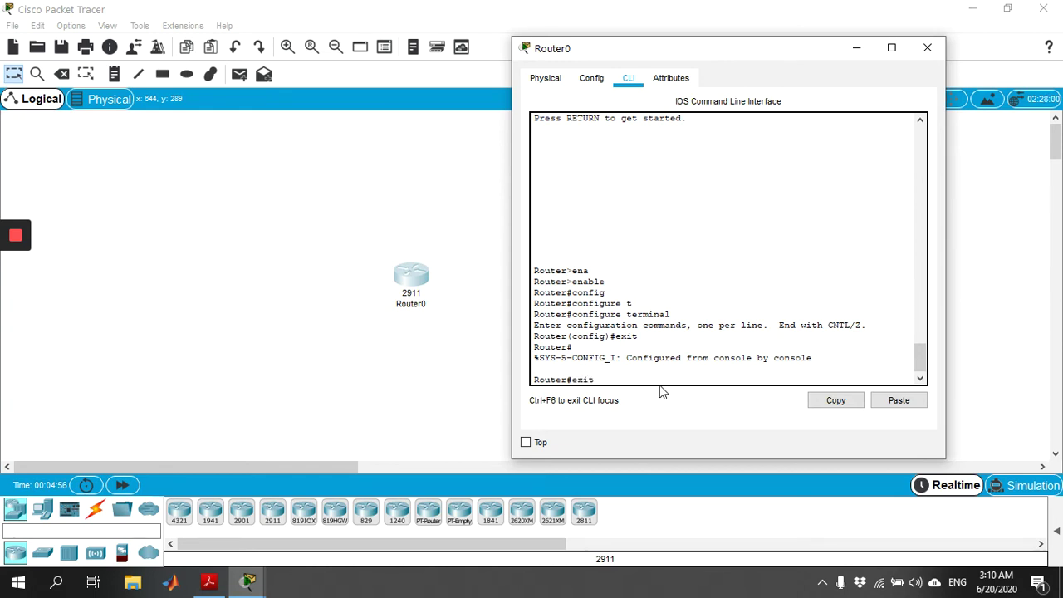
- Log out of the router's console, start a new session at the user EXEC prompt and close the router's window
text(exit)
key(Return)
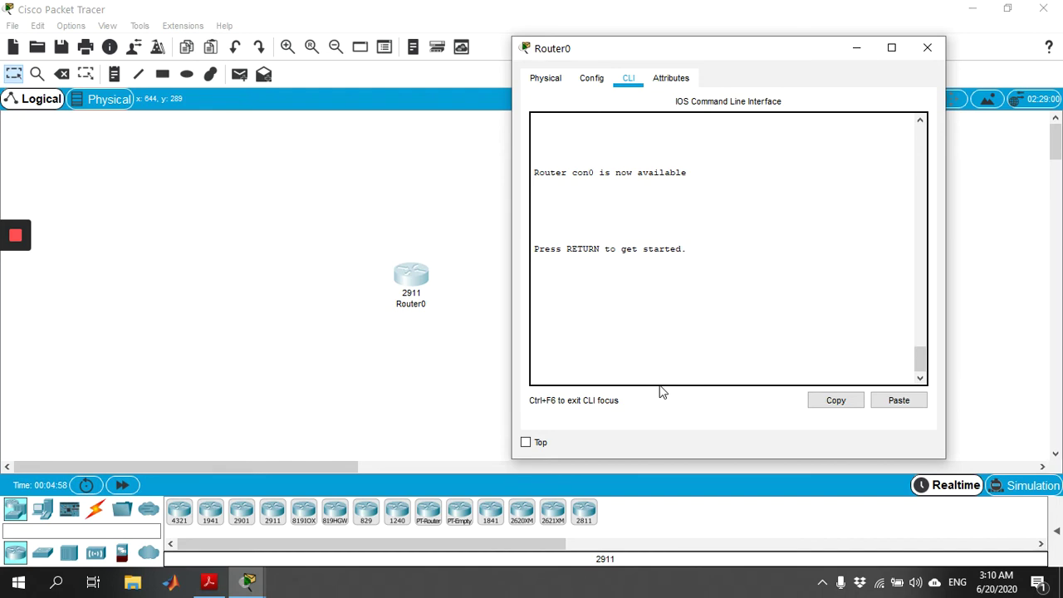
key(Return)
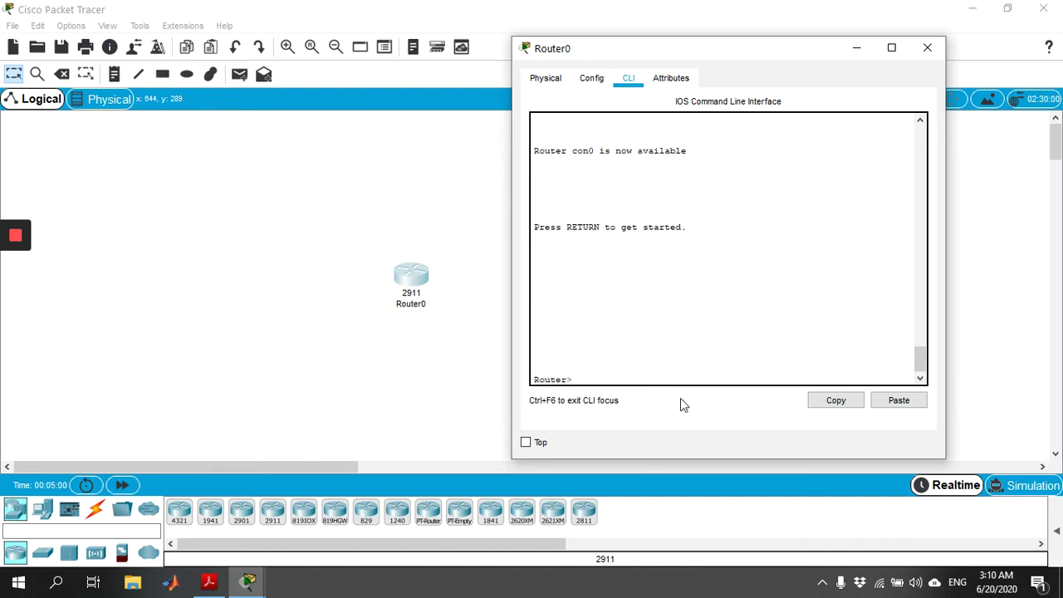
click(926, 48)
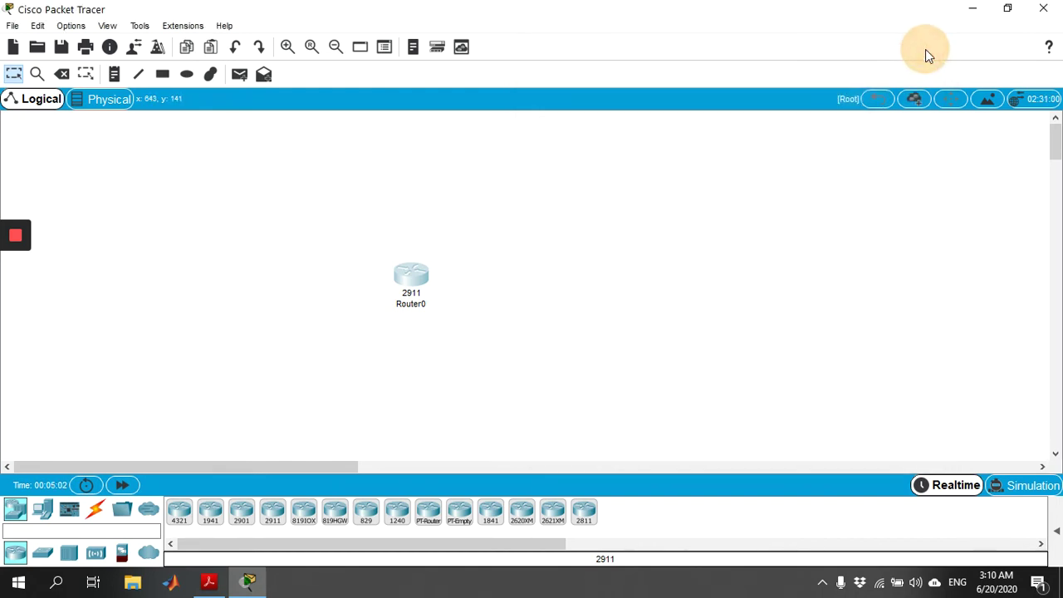
- Place a 2960 switch in the workspace beside the 2911 router
click(44, 555)
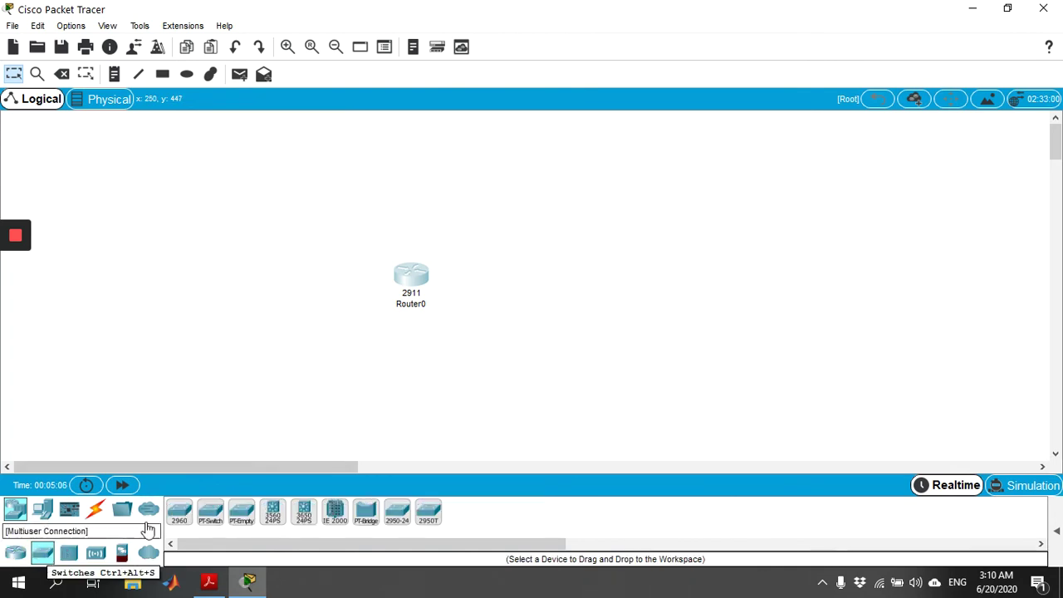
drag(179, 511, 546, 289)
click(546, 289)
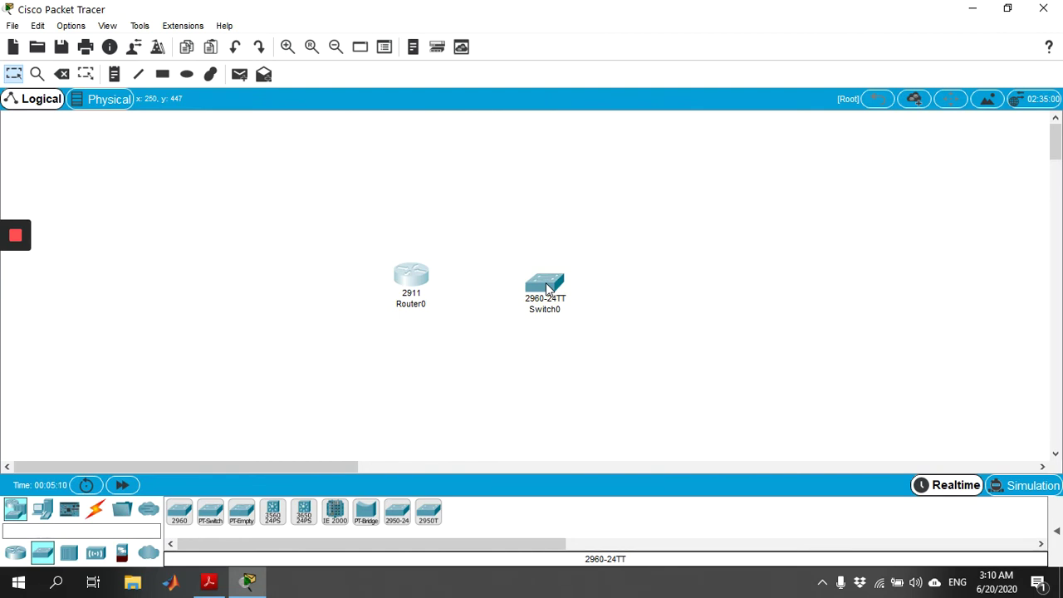
- View the command line interface of Switch0 and close its window
click(547, 287)
click(432, 102)
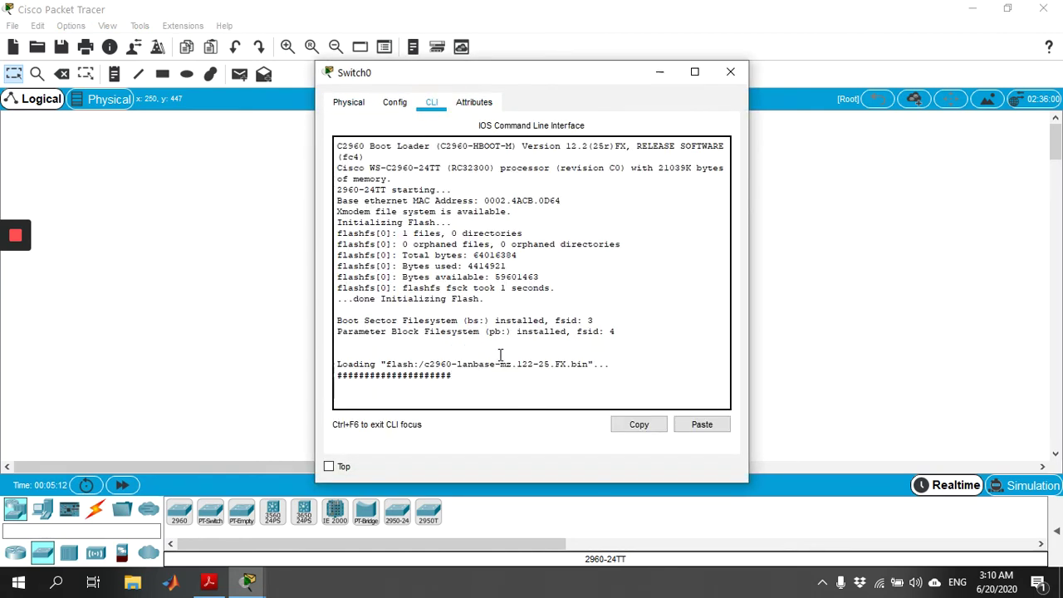
click(731, 73)
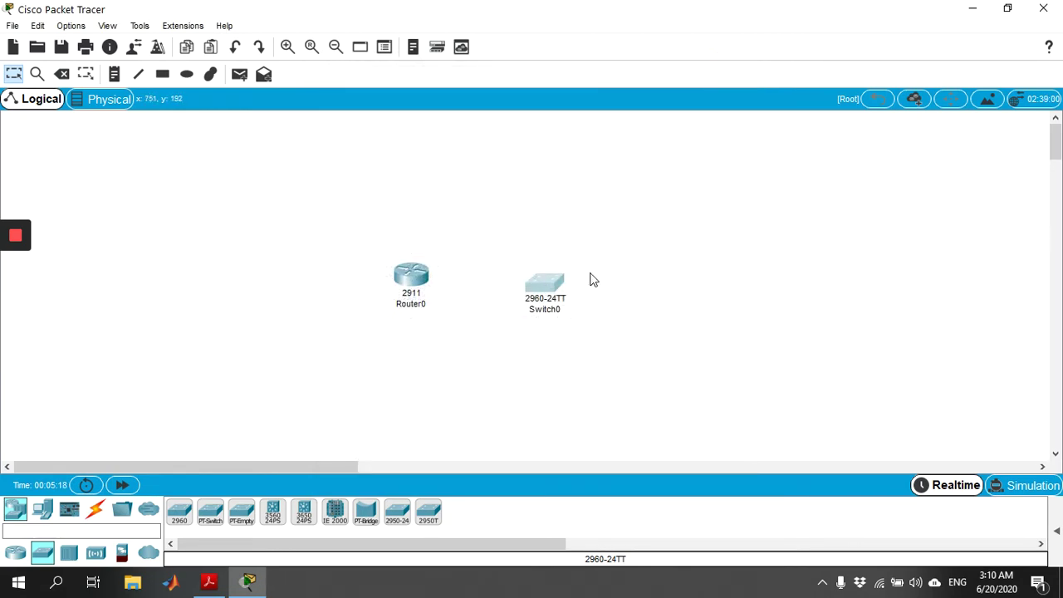
- Shift the router and switch upward and add a PC below the router and a laptop below the switch
click(44, 513)
drag(418, 282, 415, 233)
drag(546, 283, 524, 224)
drag(179, 512, 385, 319)
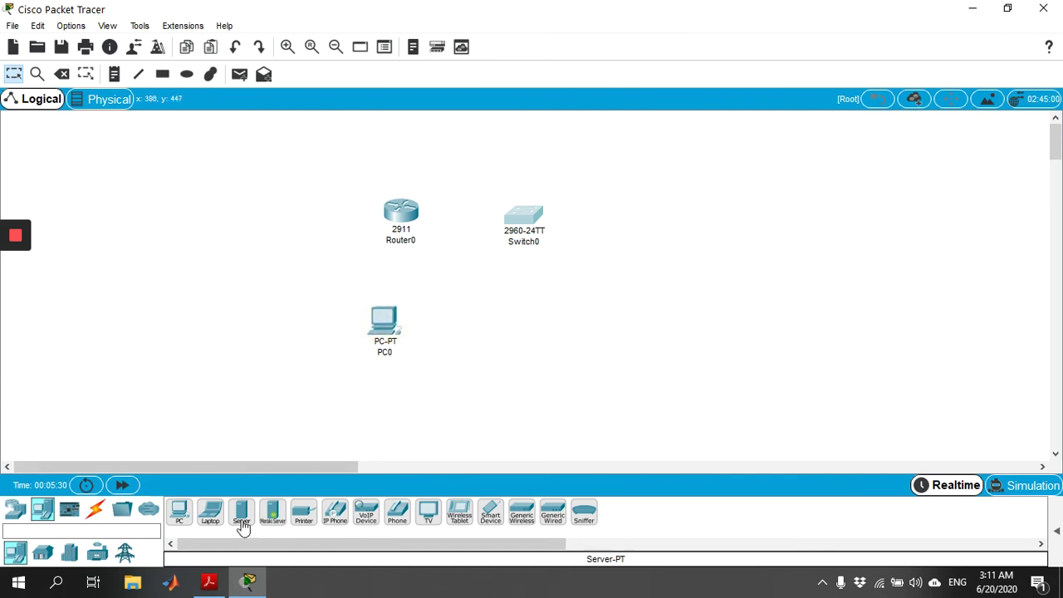
drag(206, 521, 531, 312)
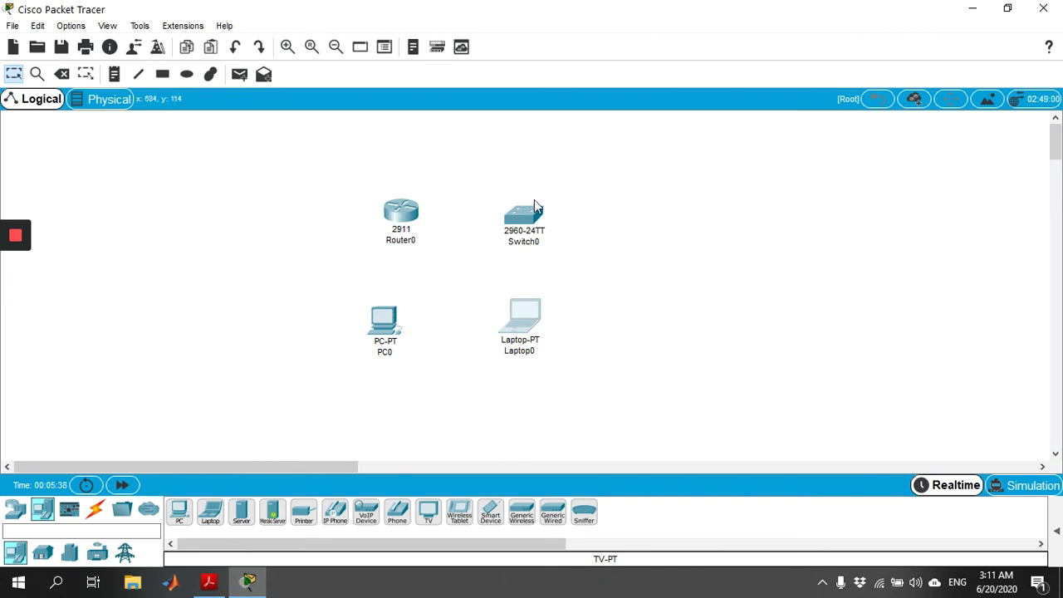
mouse_move(530, 337)
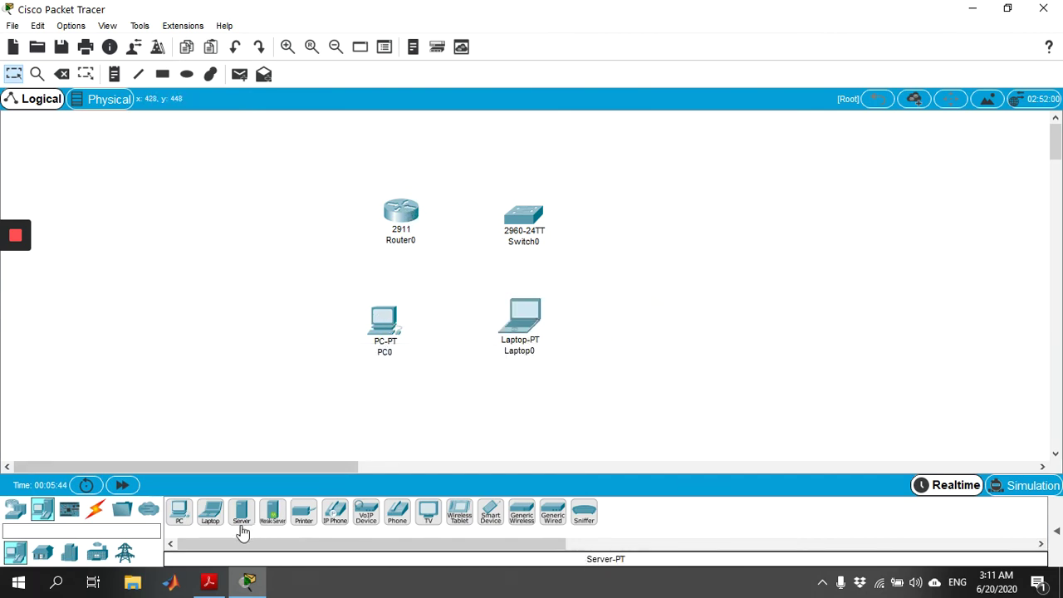
- Connect PC0's FastEthernet0 port to Router0's GigabitEthernet0/0 port with a copper cross-over cable
click(95, 509)
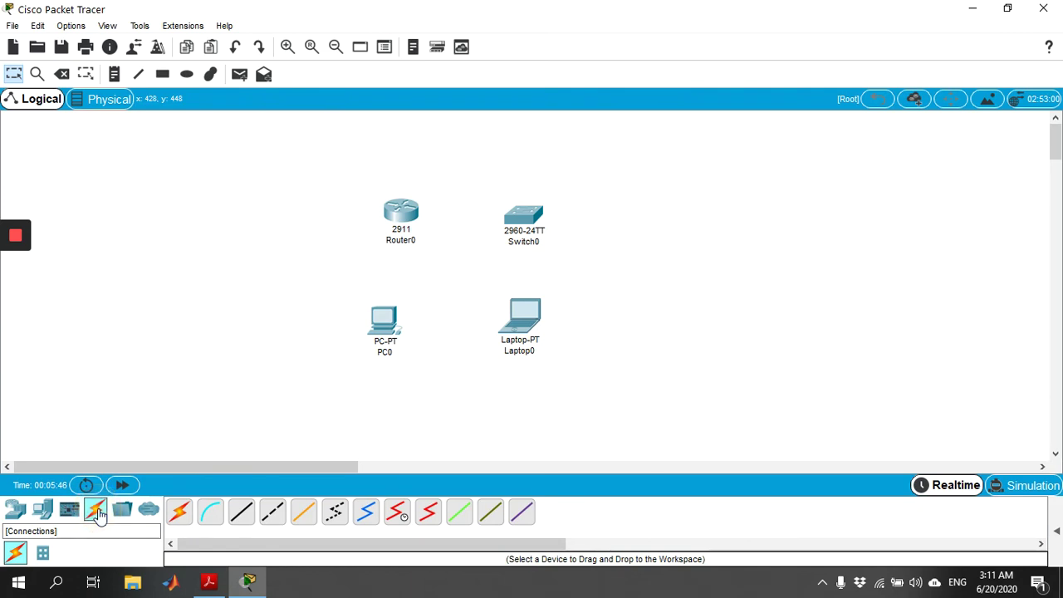
click(271, 514)
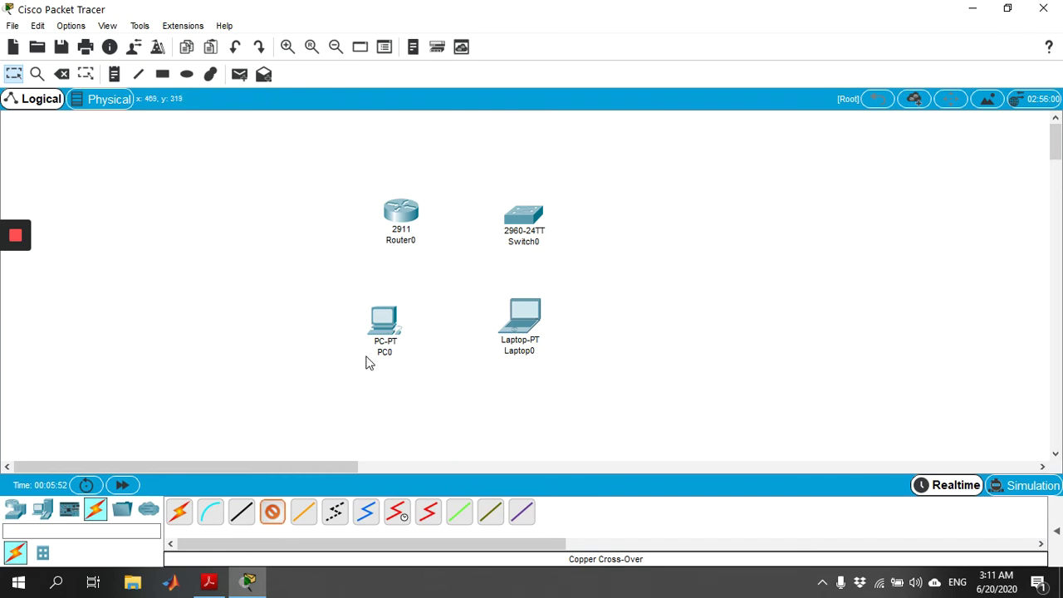
click(385, 326)
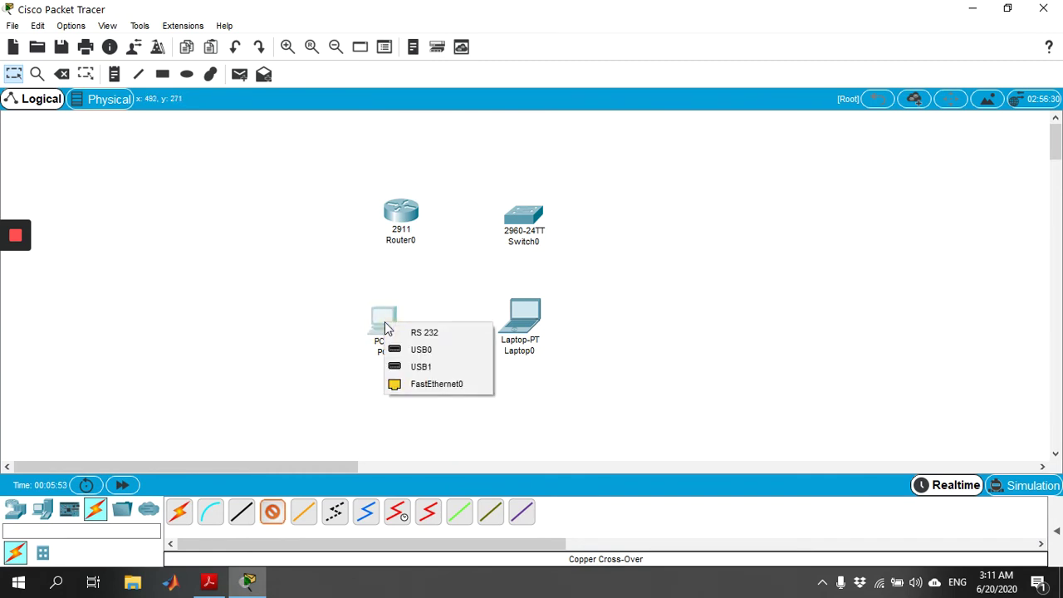
click(440, 384)
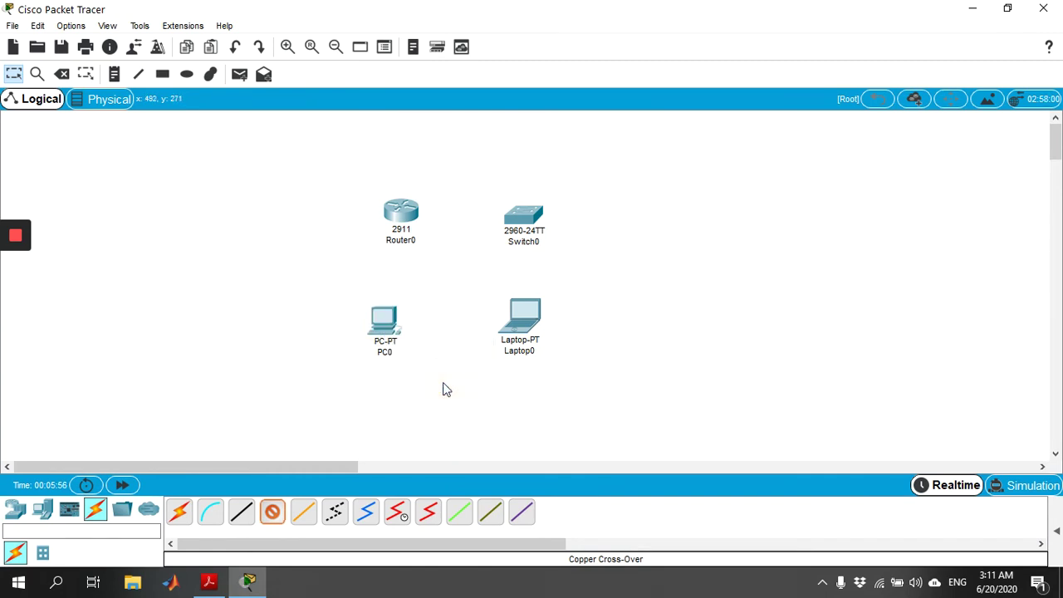
click(401, 218)
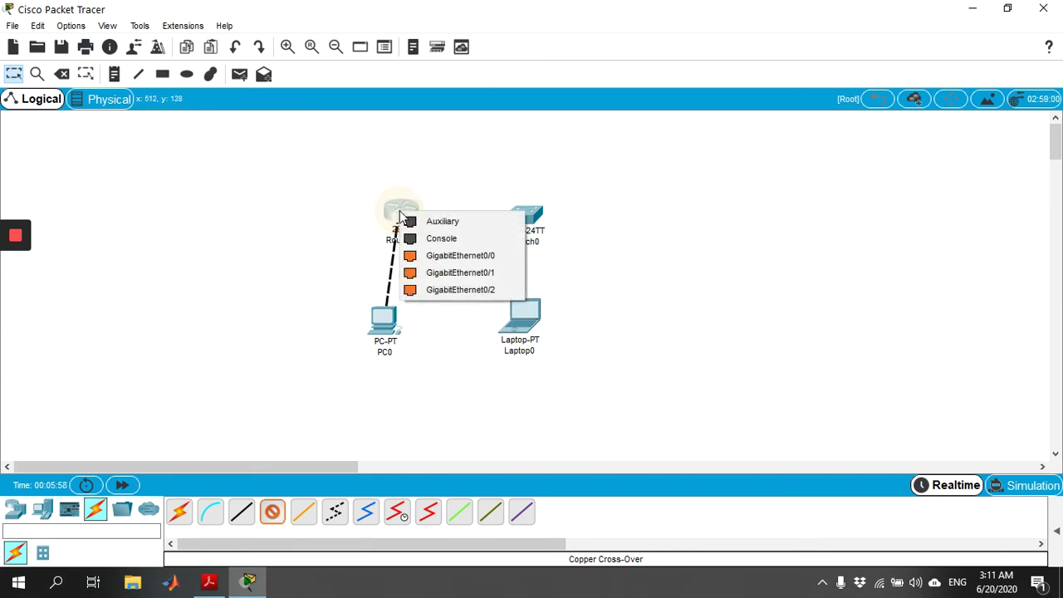
click(457, 255)
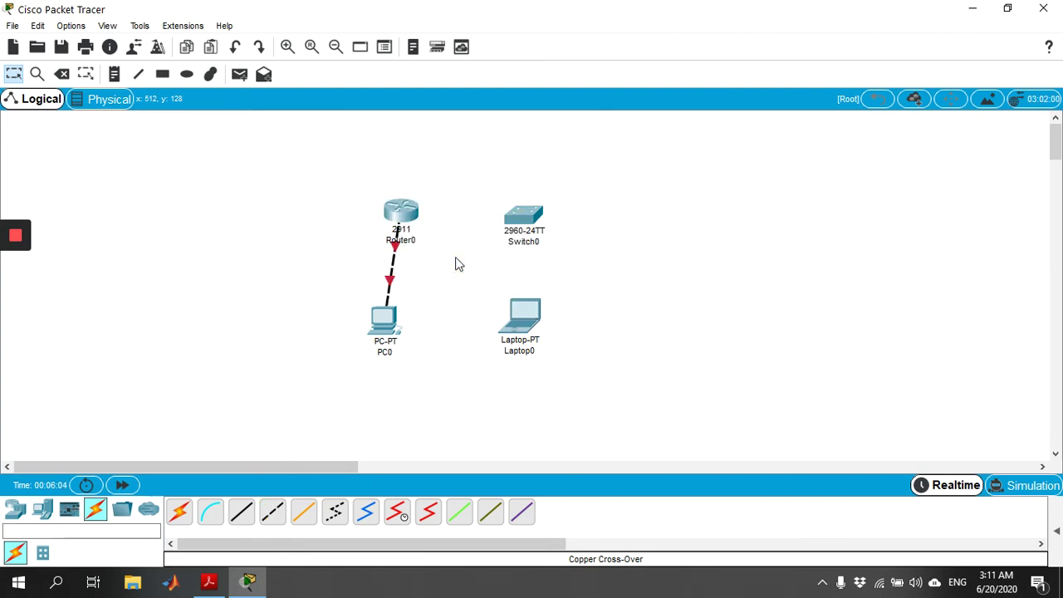
- Connect Laptop0's FastEthernet0 port to Switch0's FastEthernet0/1 port with a copper cross-over cable
click(274, 513)
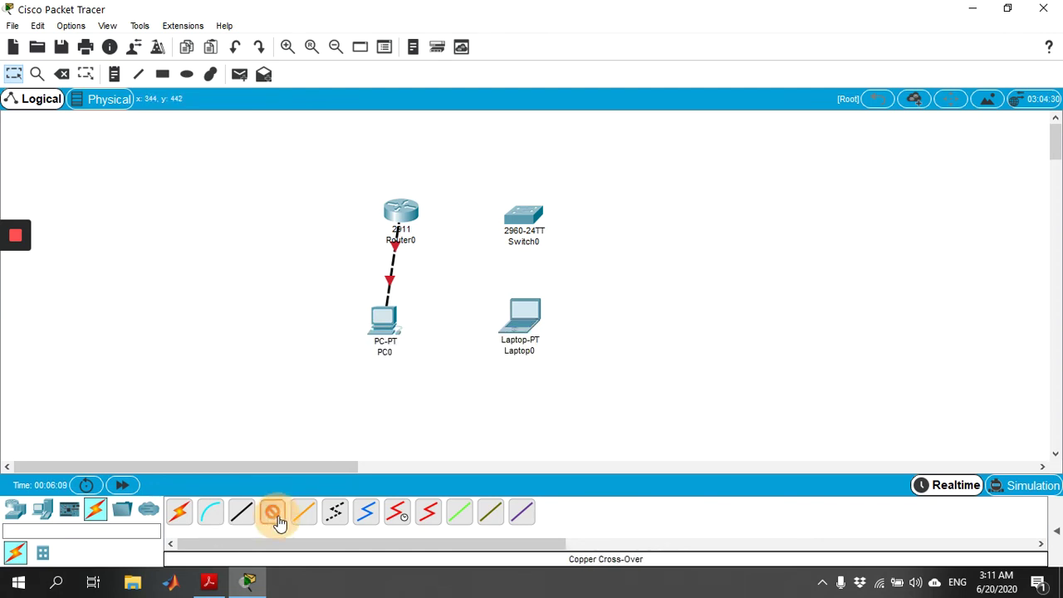
click(534, 322)
click(581, 378)
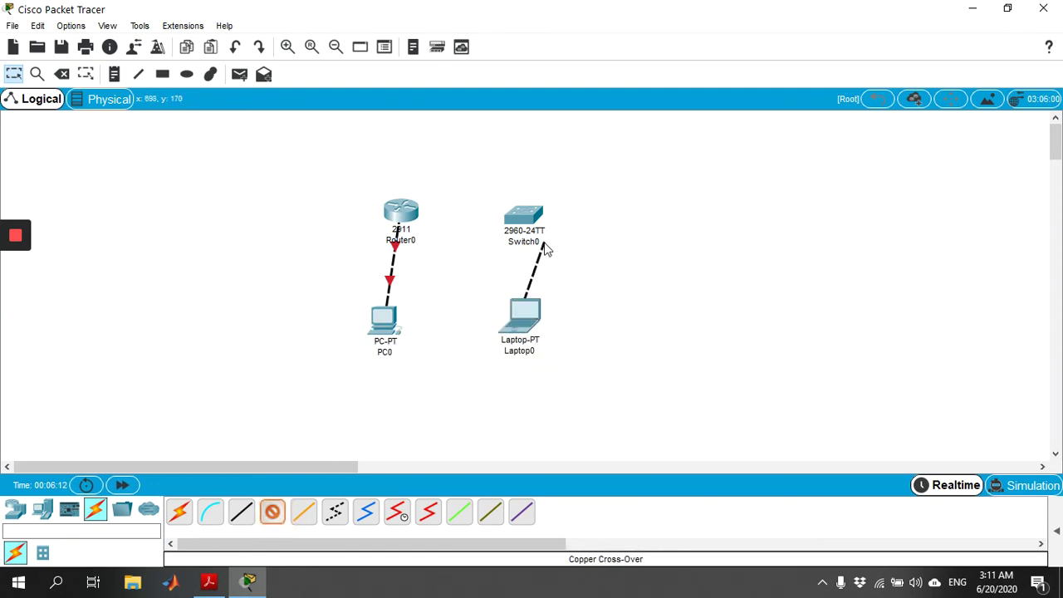
click(525, 213)
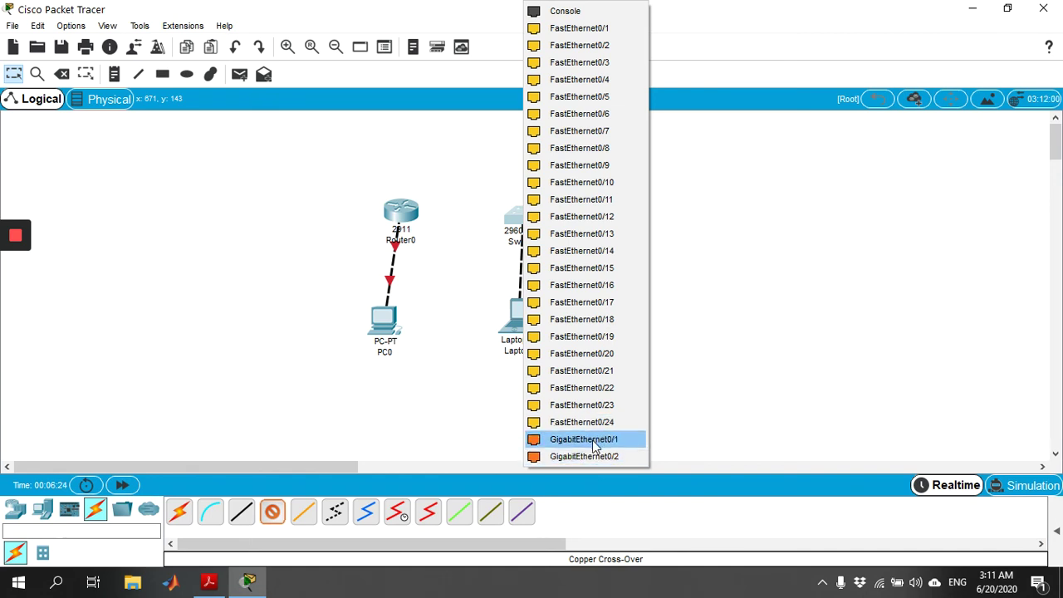
click(580, 28)
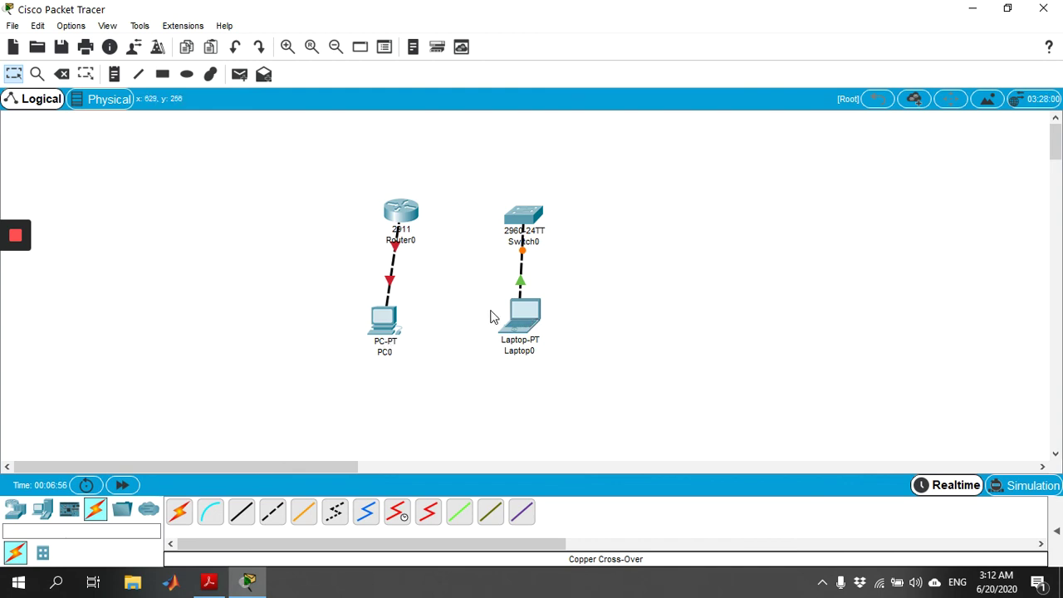
- Assign Laptop0 the static IP address 192.168.100.1 with subnet mask 255.255.255.0 and close its window
mouse_move(503, 315)
click(528, 319)
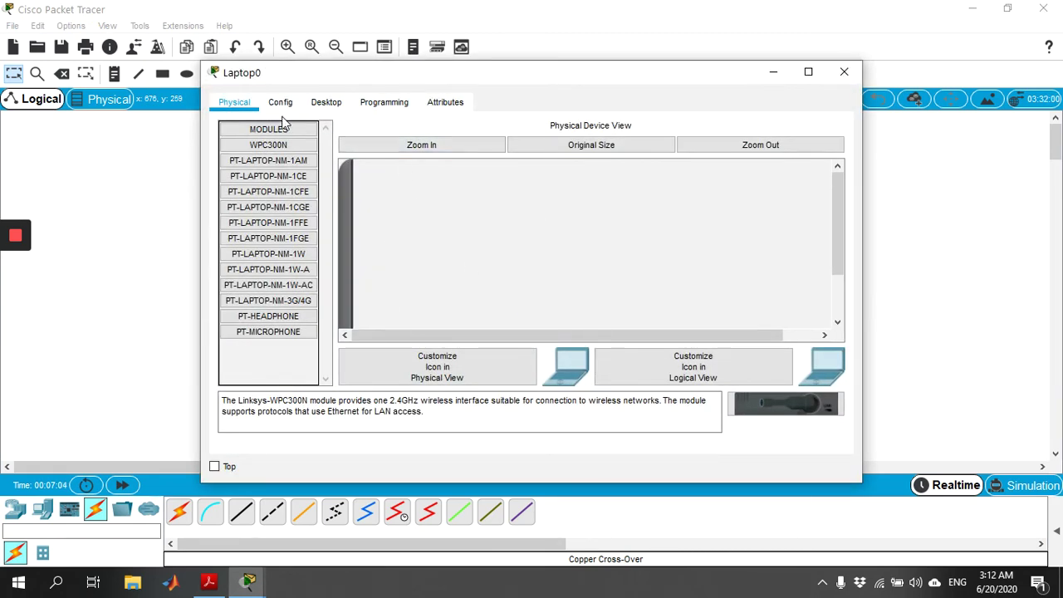
click(279, 102)
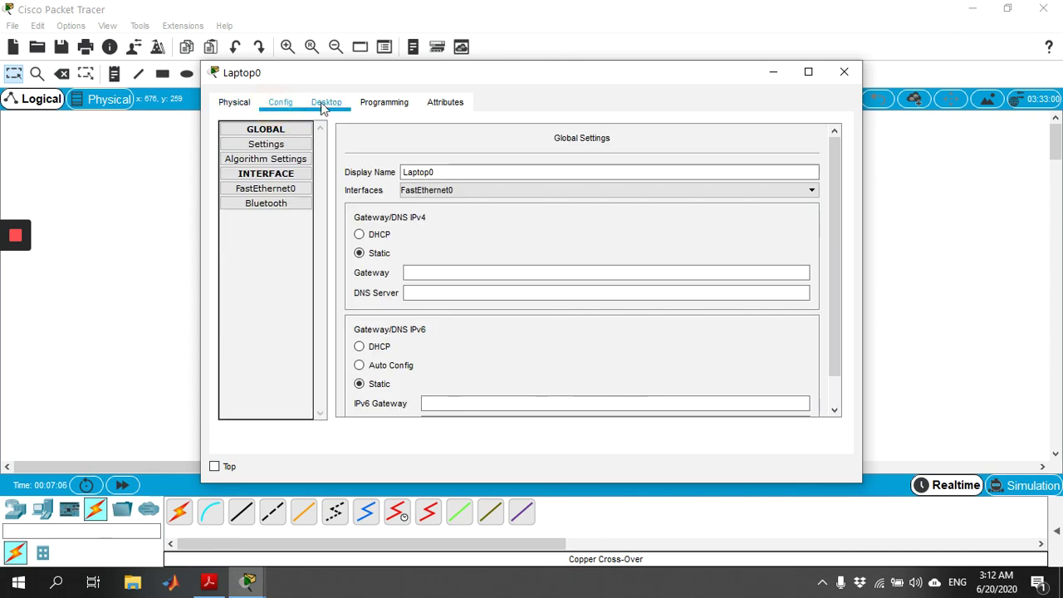
click(336, 102)
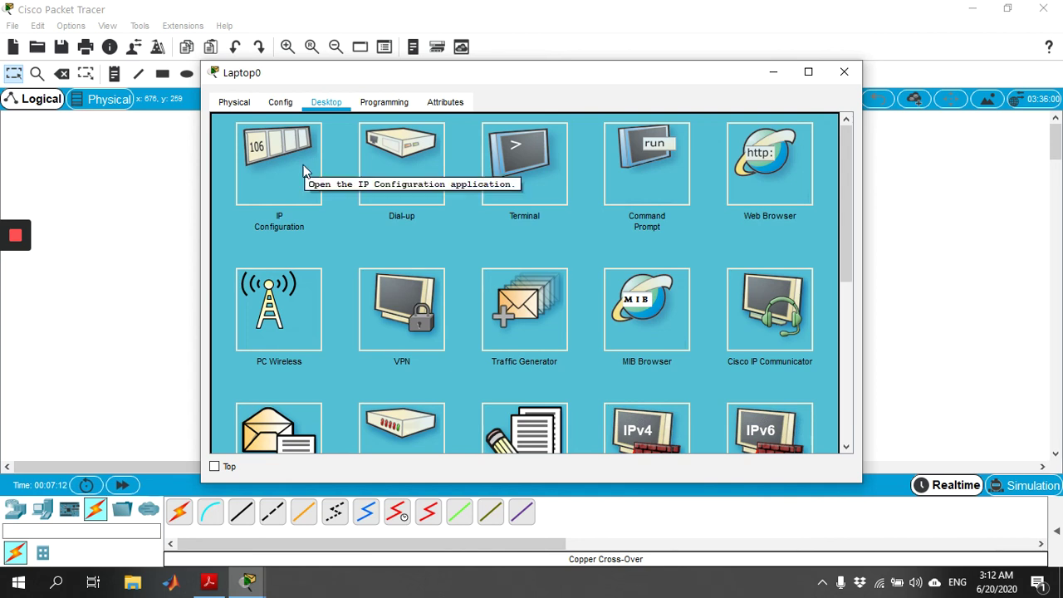
drag(710, 80, 796, 74)
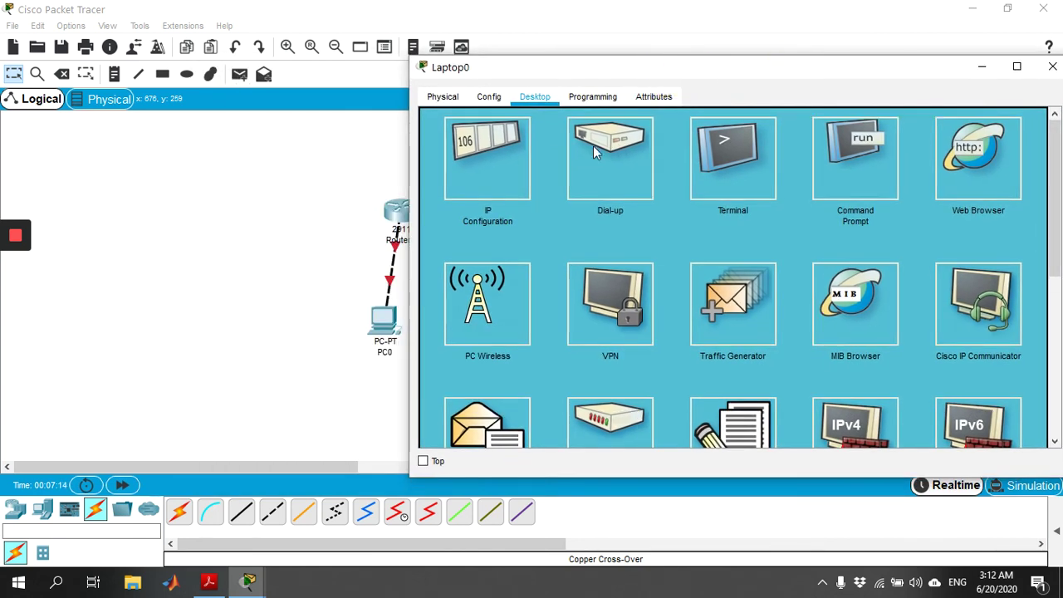
click(497, 154)
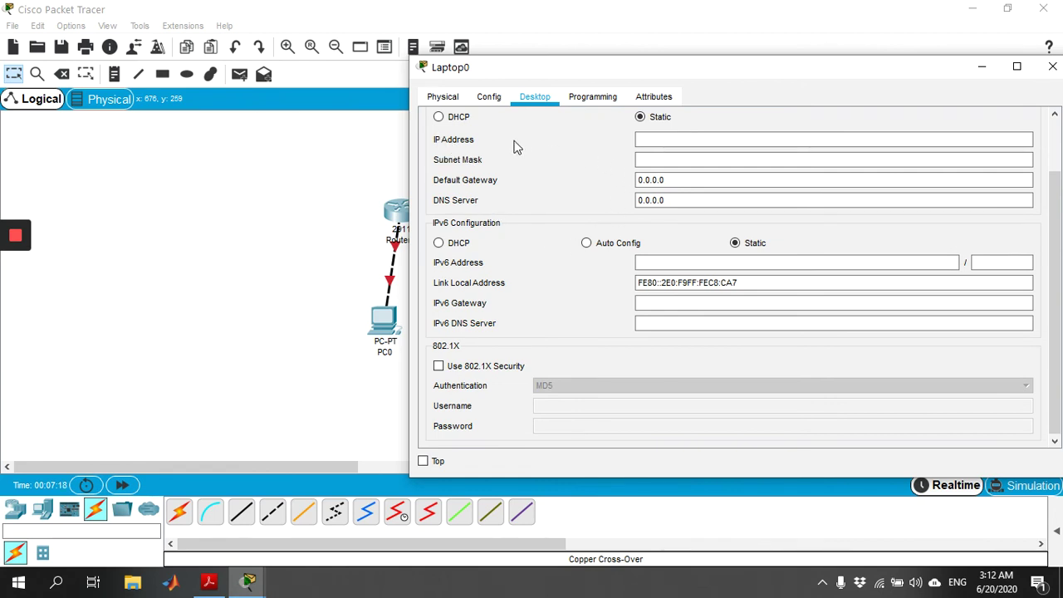
drag(651, 68, 688, 68)
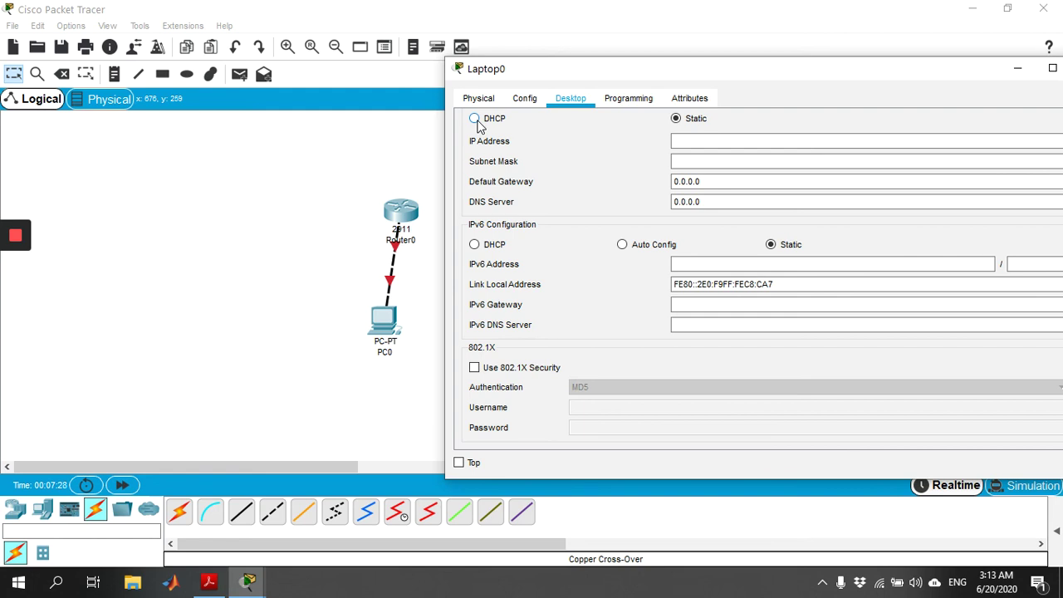
click(704, 141)
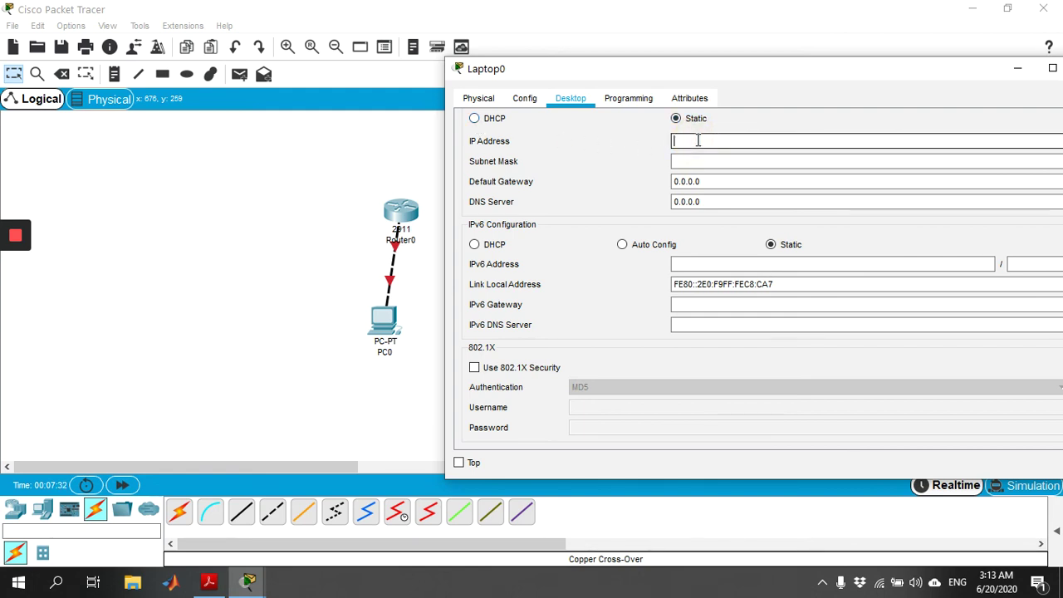
text(192.168.100.1)
key(Tab)
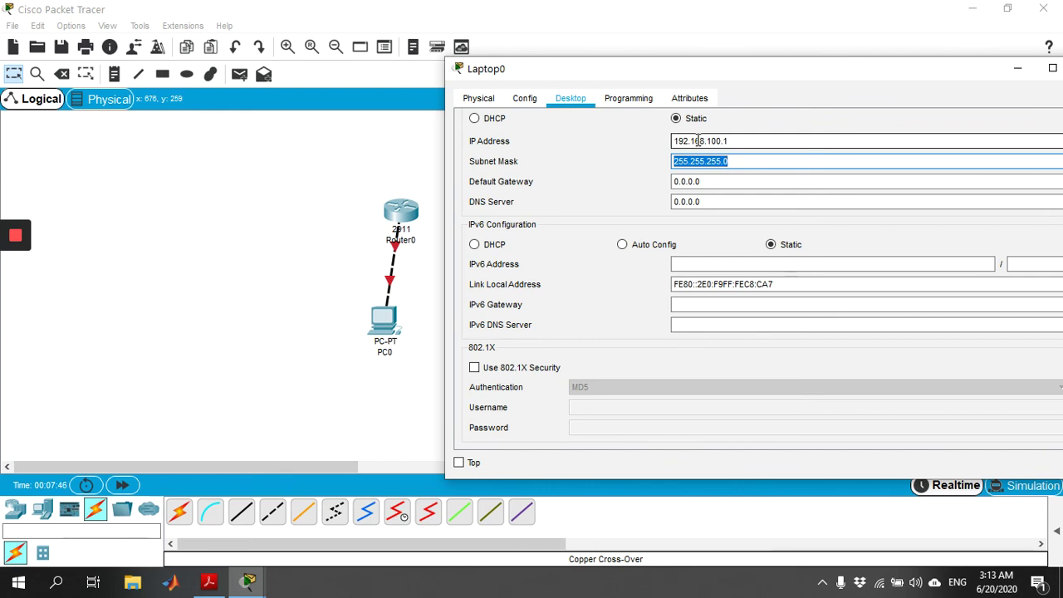
drag(867, 68, 664, 70)
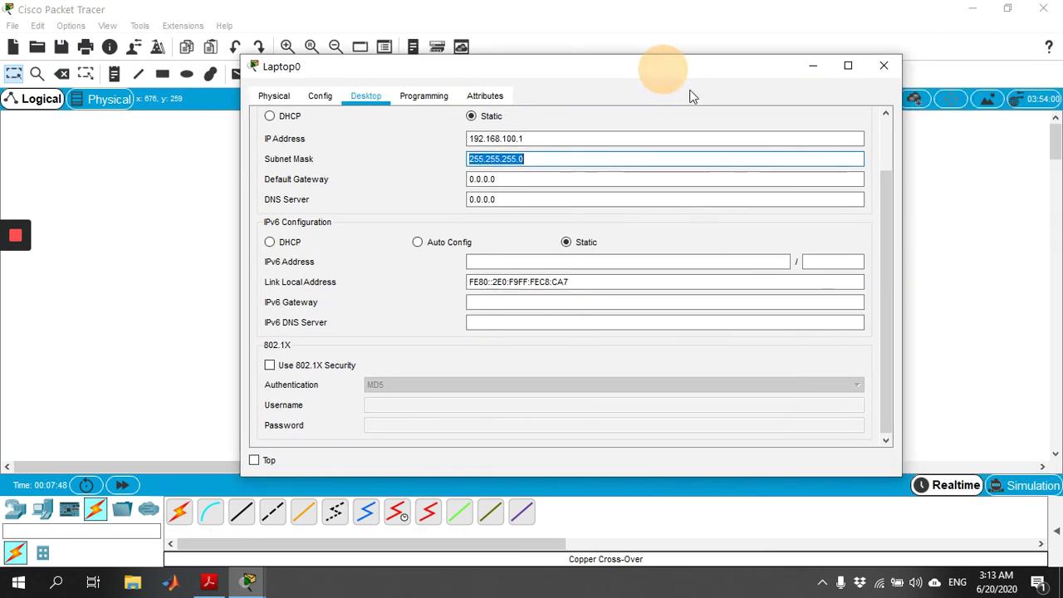
click(885, 64)
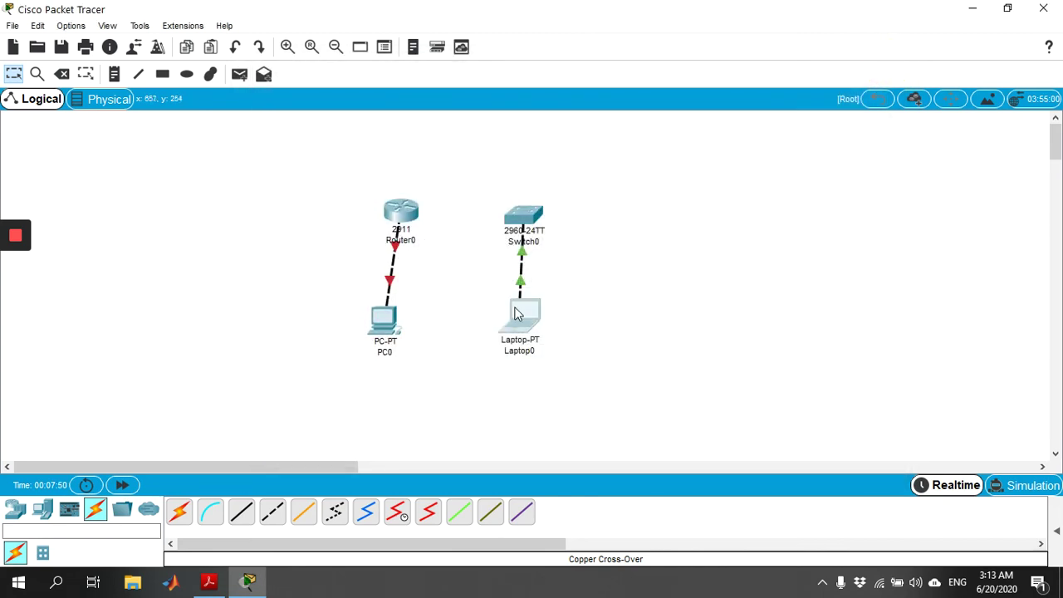
- Assign PC0 the static IP address 192.168.100.1 with subnet mask 255.255.255.0 and close its window
click(384, 324)
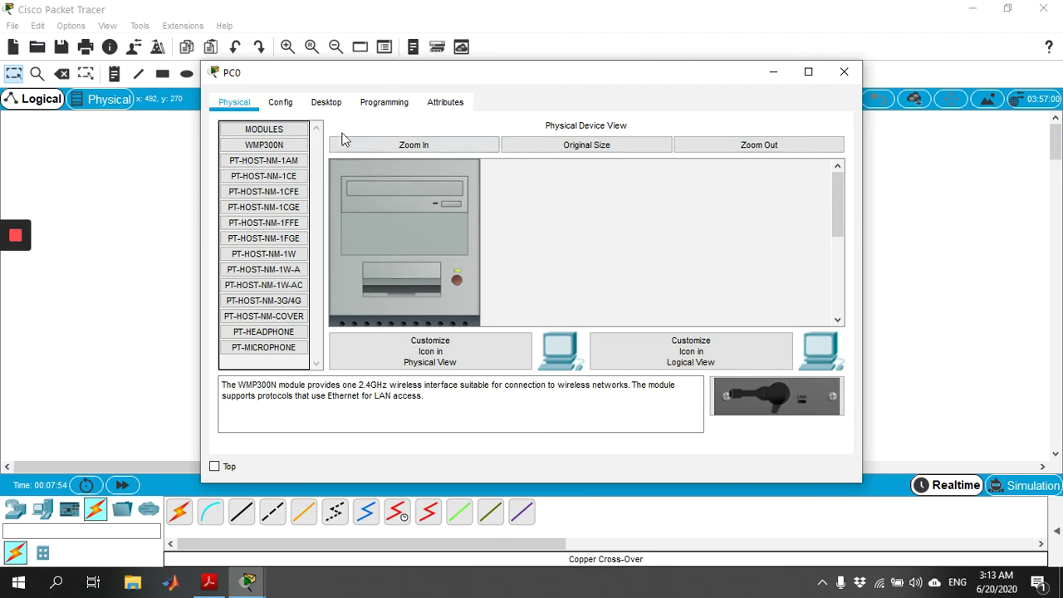
click(321, 103)
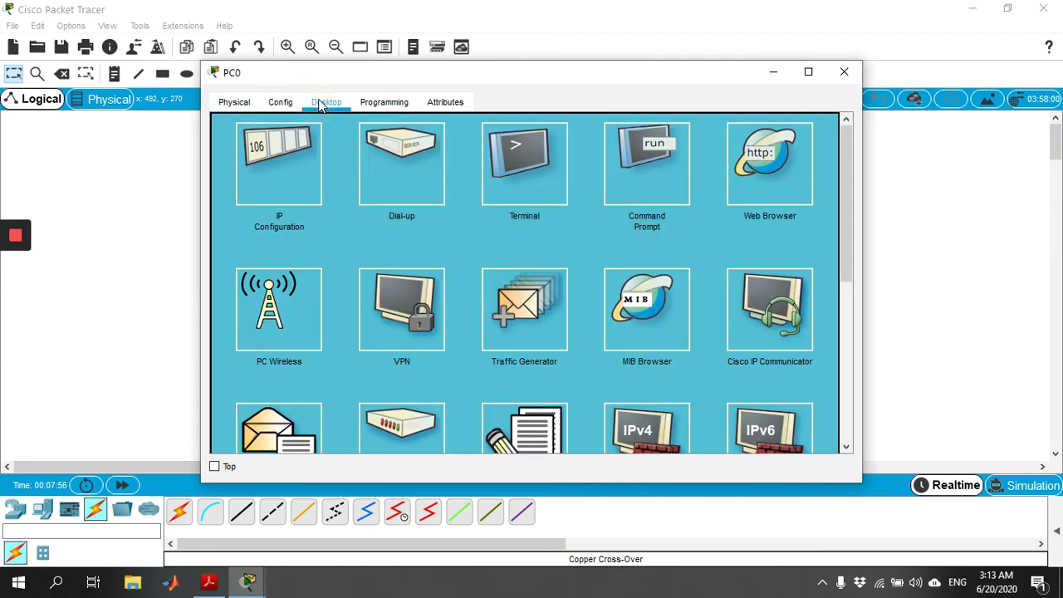
click(303, 159)
click(488, 147)
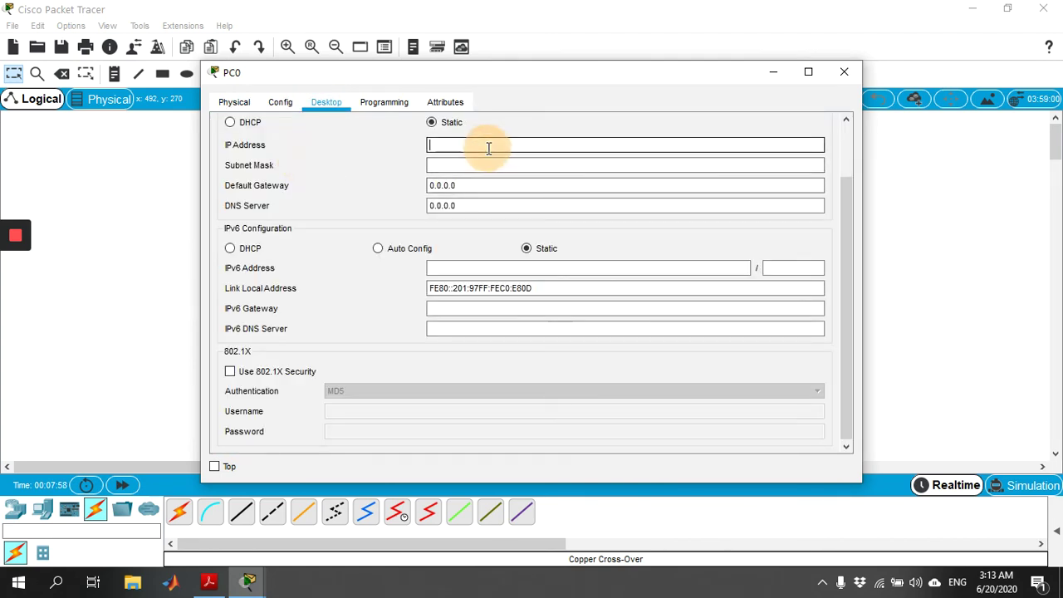
text(192.168.100.1)
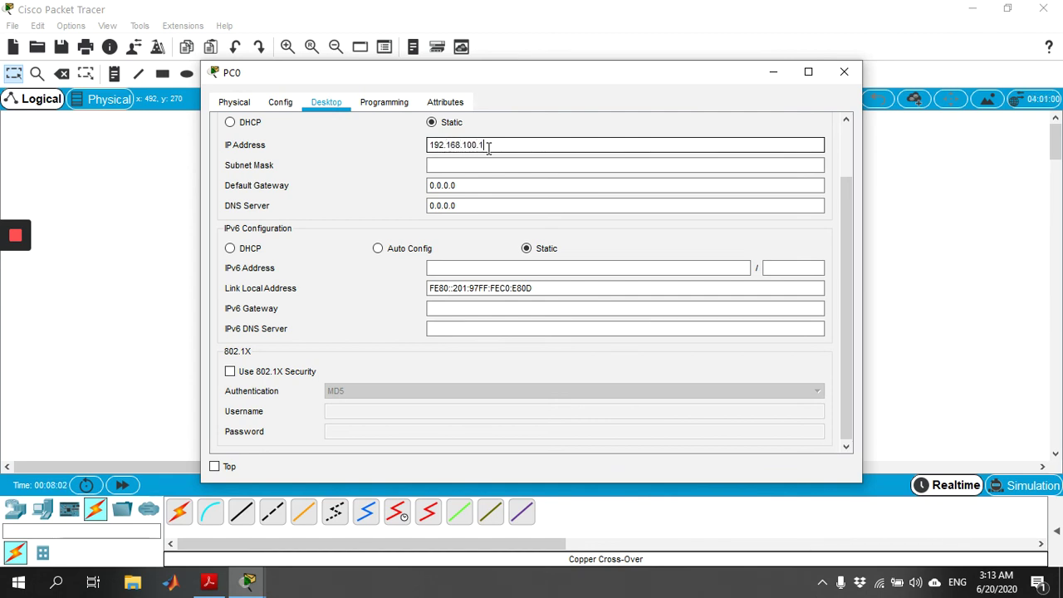
key(Tab)
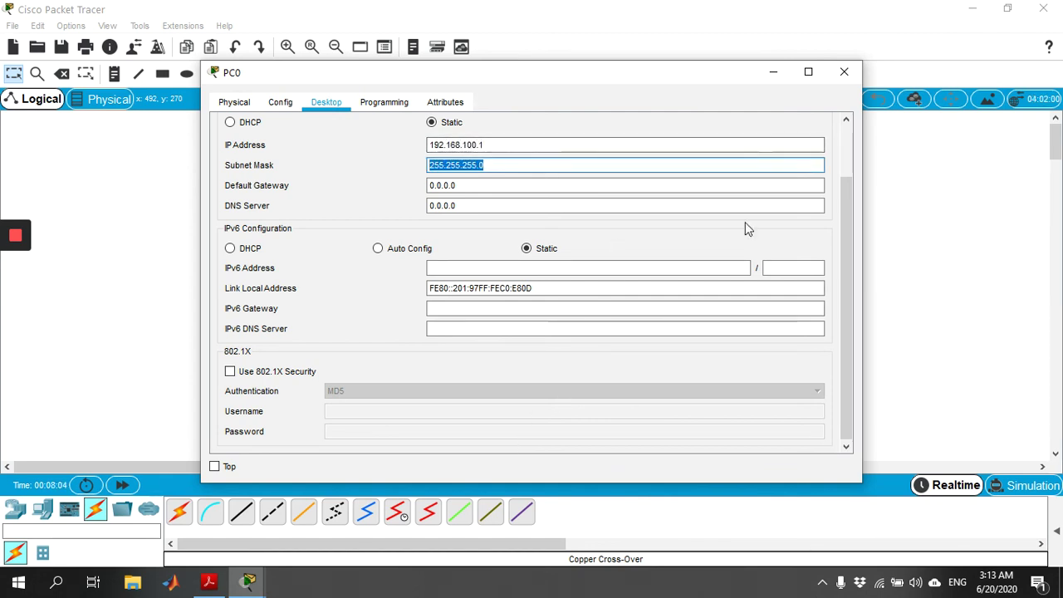
click(844, 73)
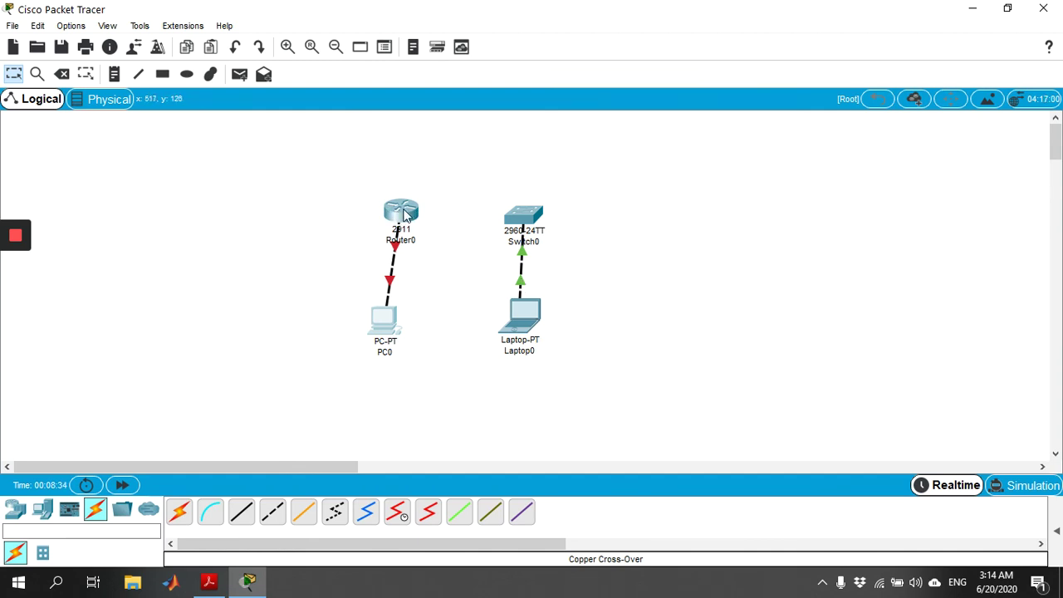
mouse_move(405, 215)
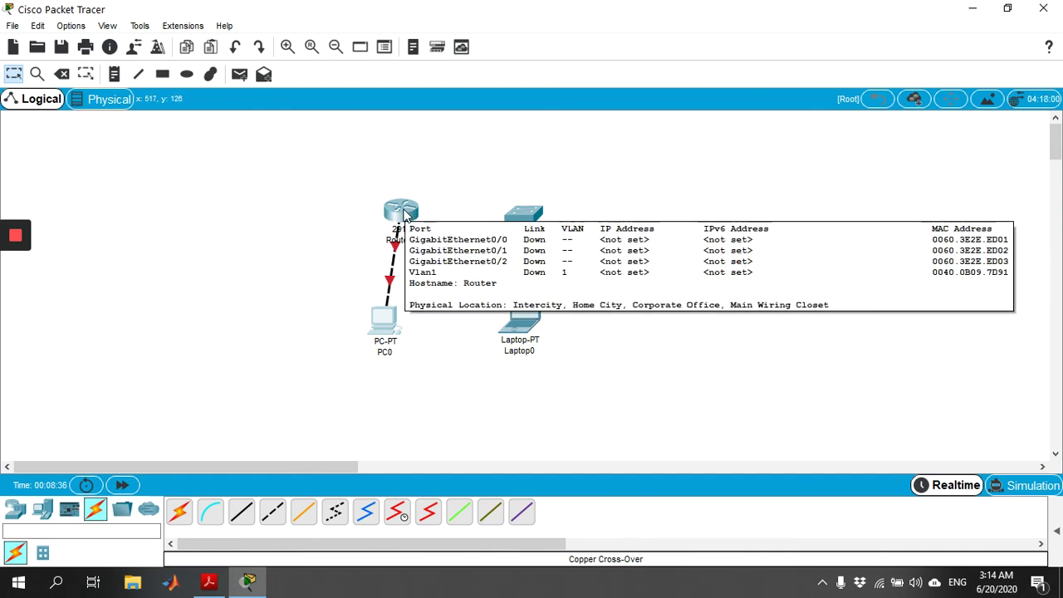